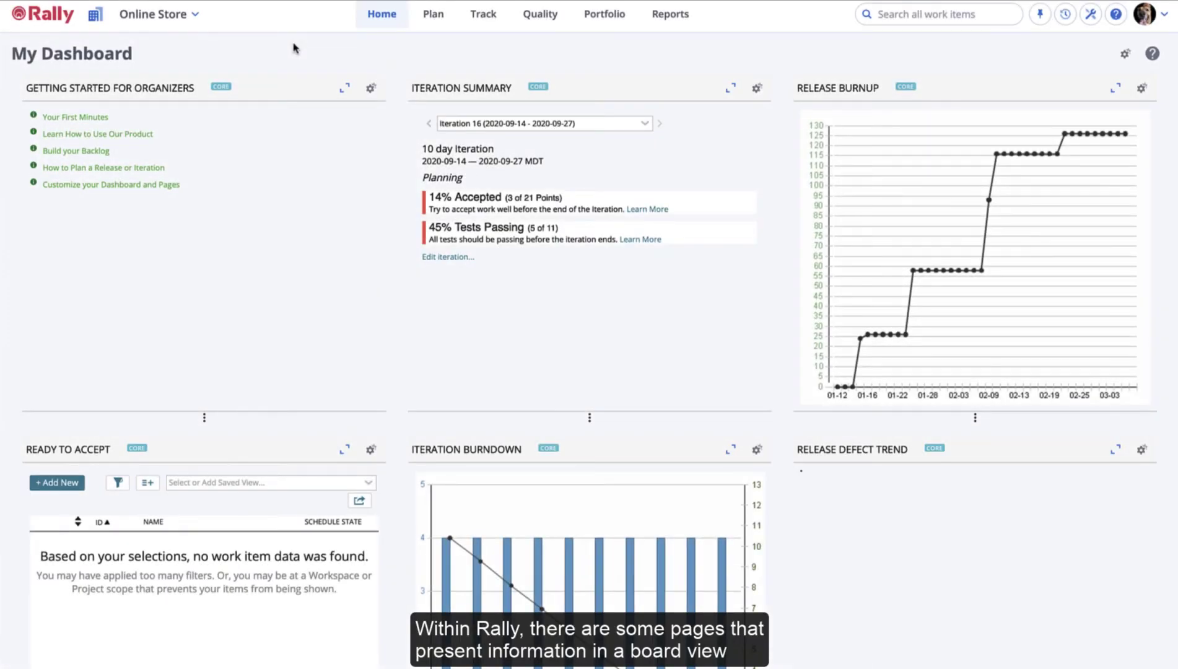
Go from My Dashboard to the Iteration 16 Iteration Status board through the Track menu
left_click(482, 22)
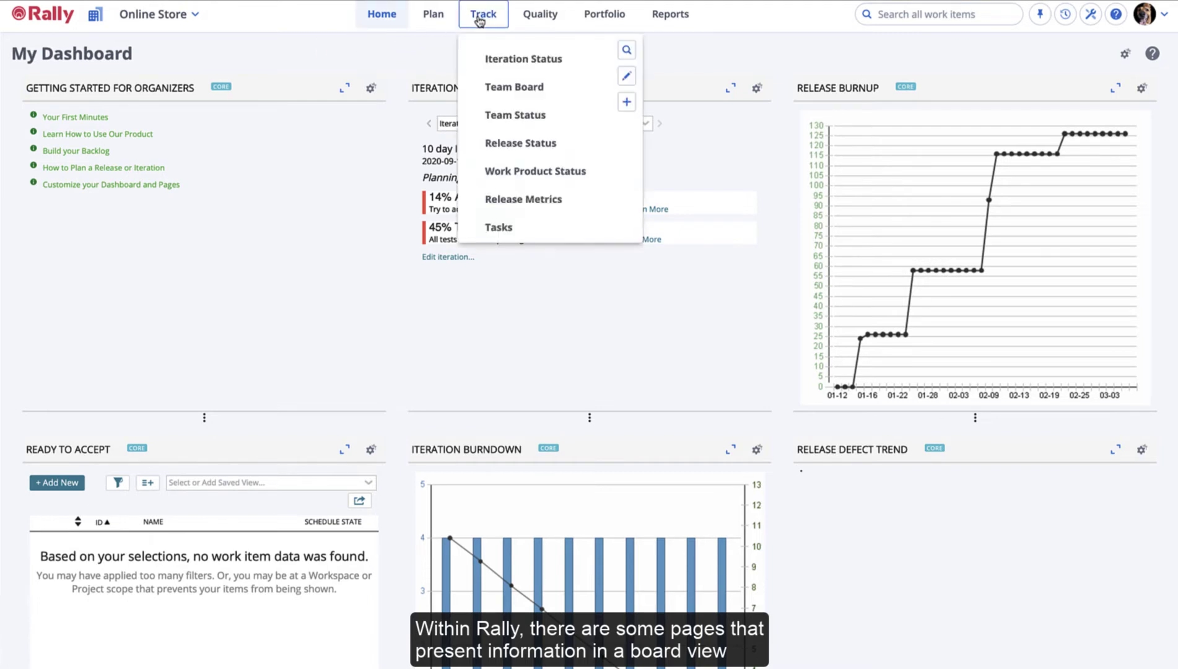
left_click(495, 58)
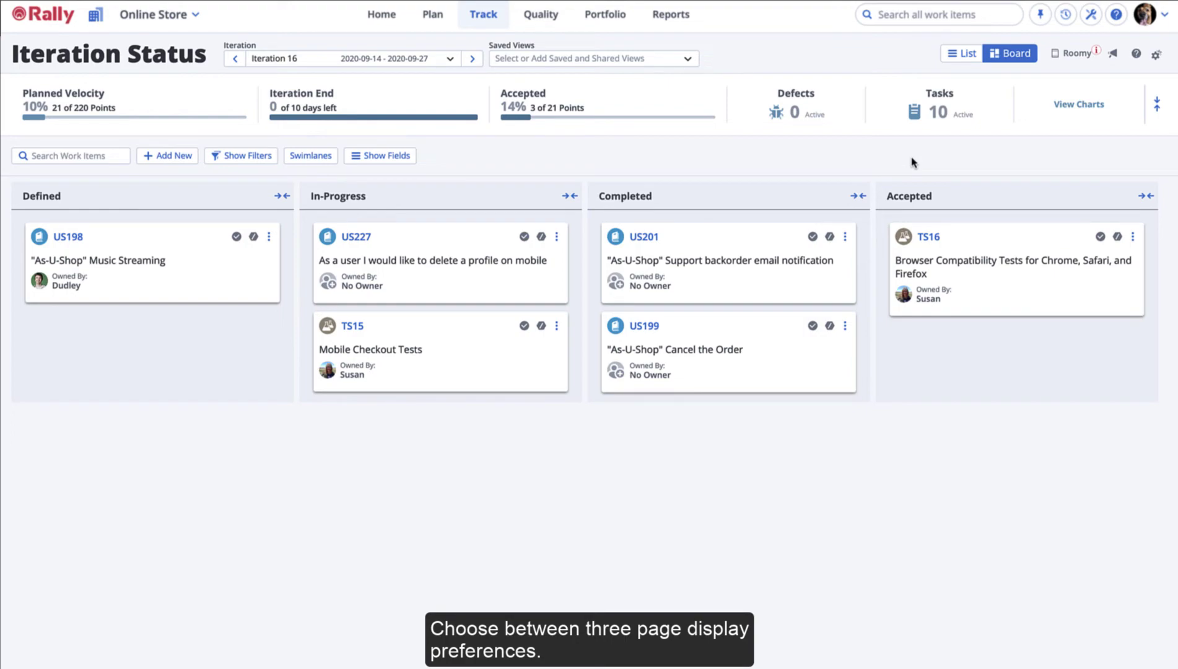
Switch the board's display density from Roomy to Comfortable
left_click(1077, 53)
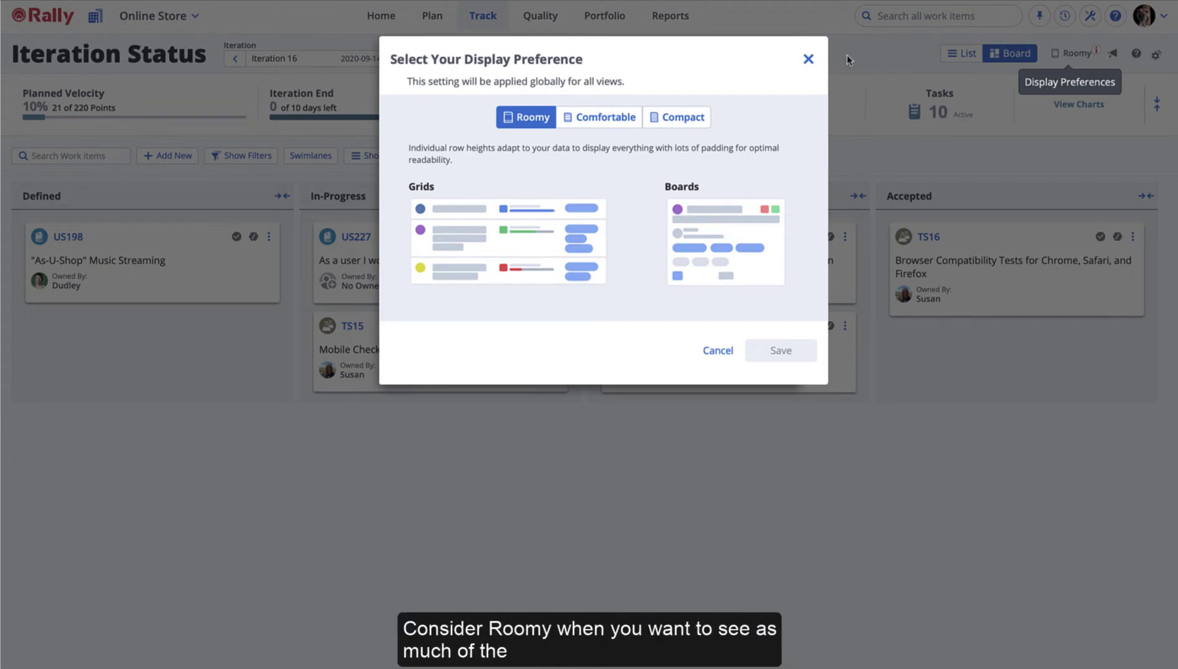
left_click(808, 60)
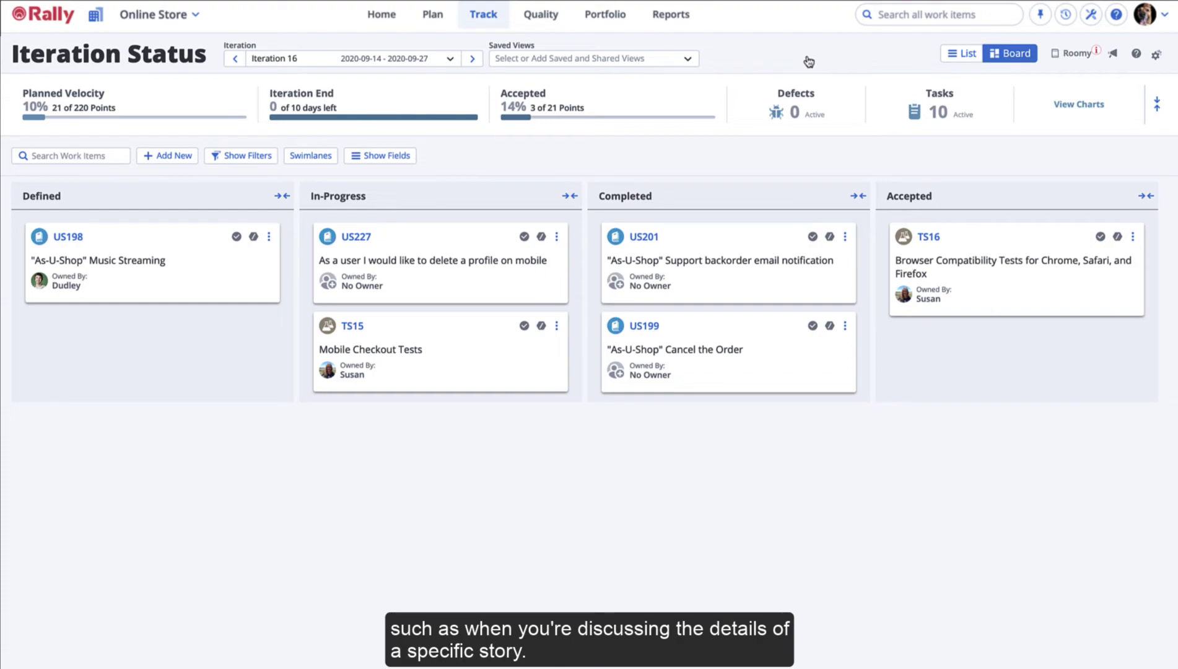
left_click(1071, 54)
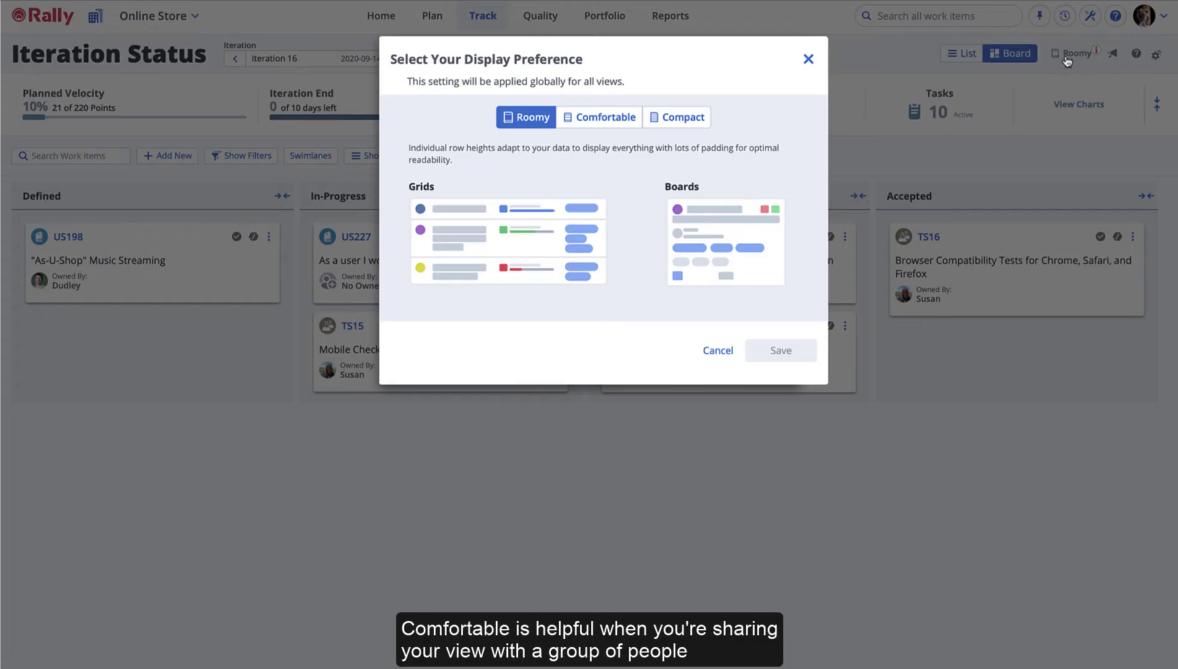
left_click(616, 122)
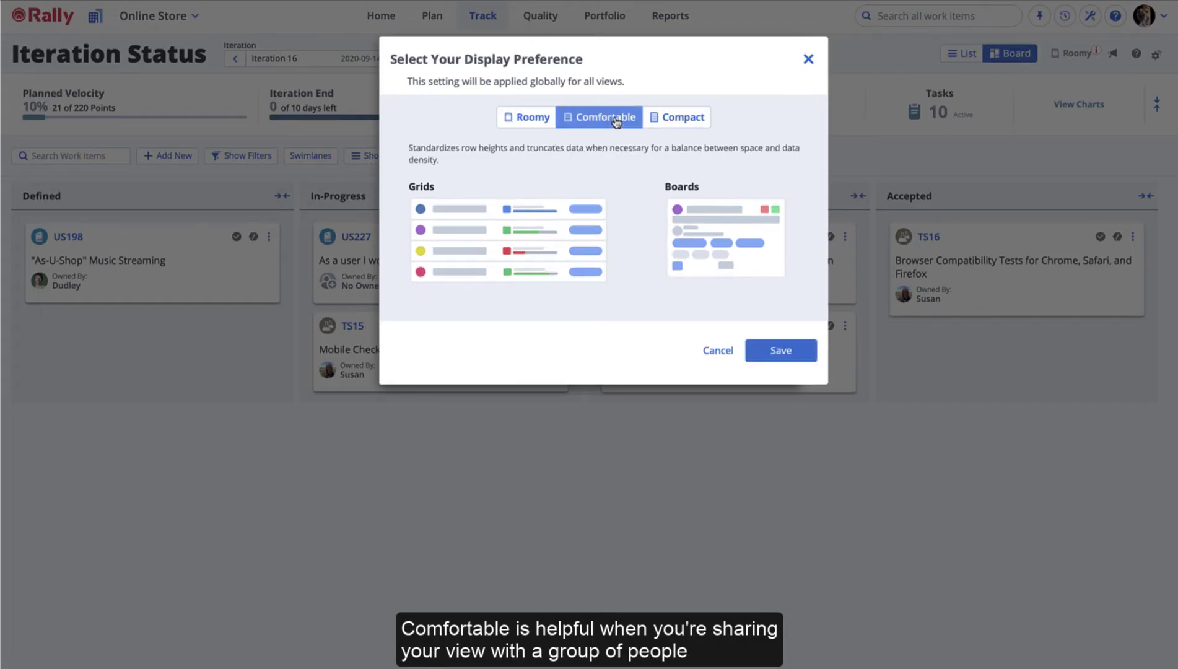
left_click(789, 353)
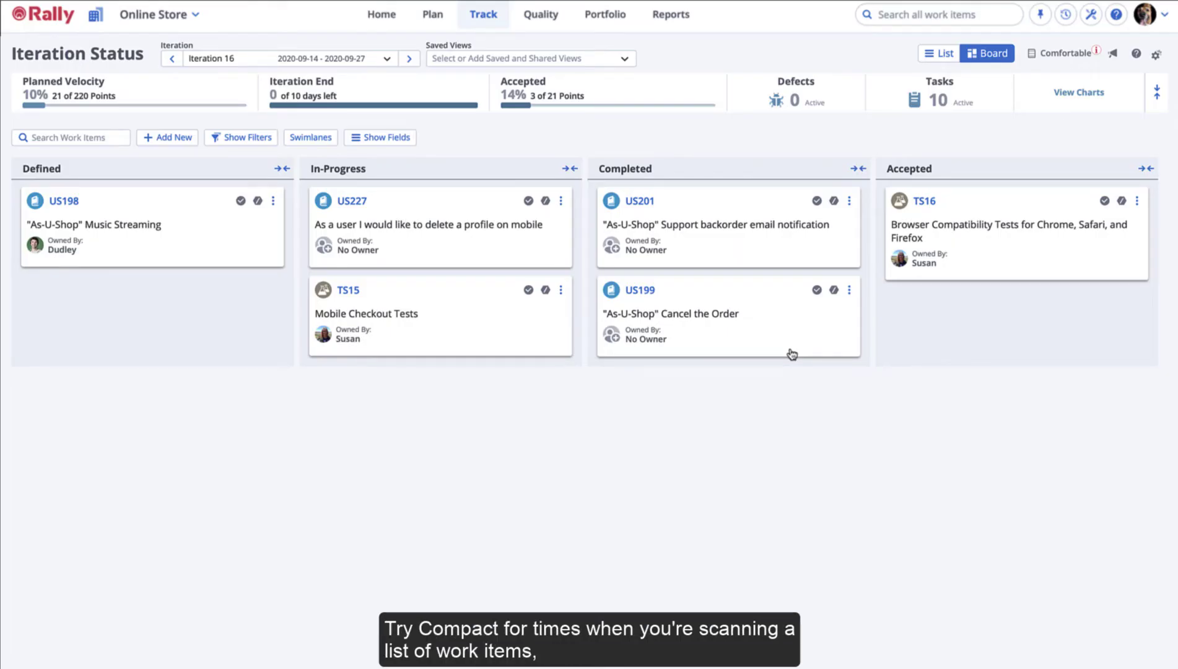
Try Compact display density, then restore Roomy
left_click(1053, 53)
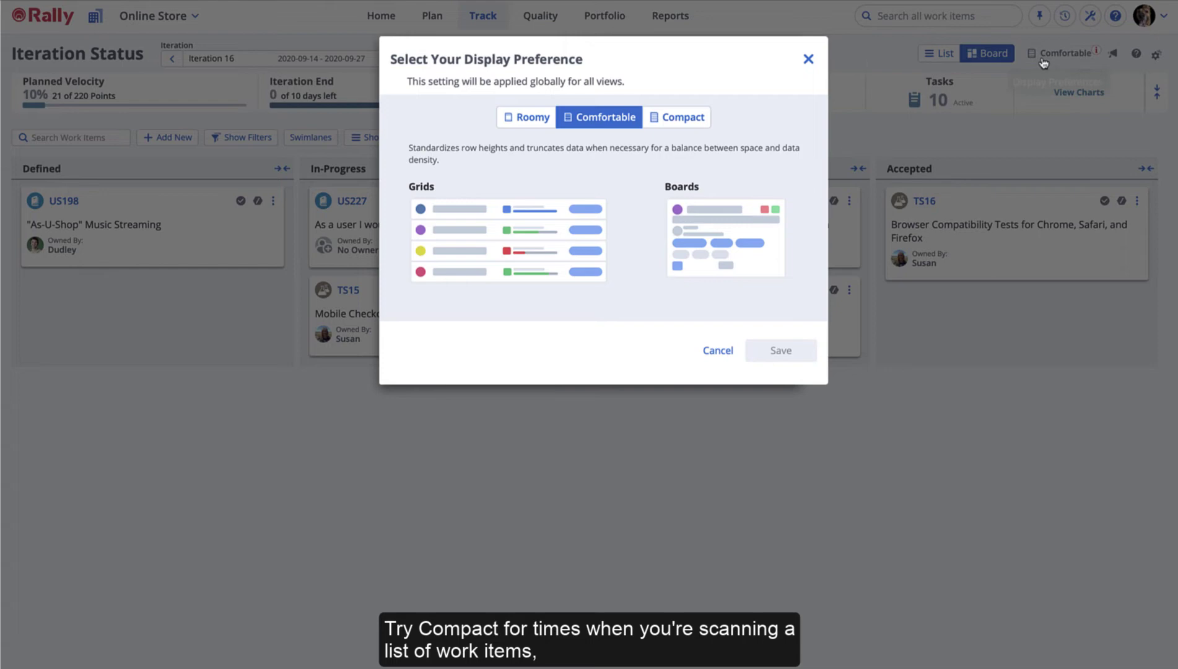
left_click(690, 120)
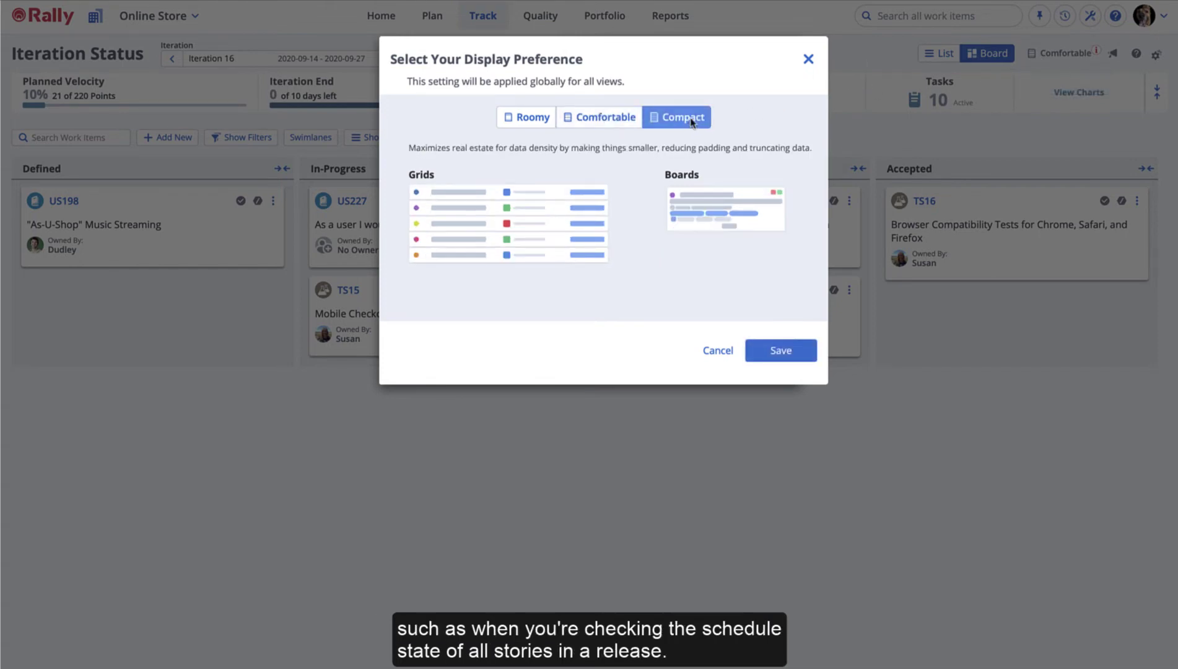
left_click(770, 352)
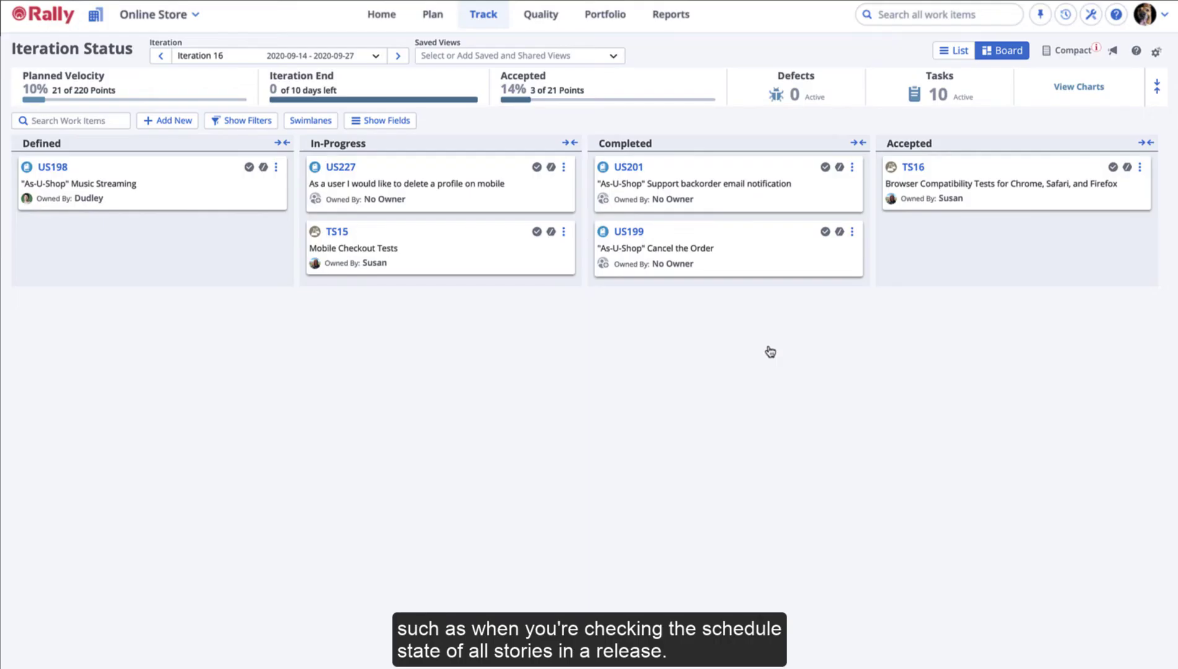
left_click(1064, 50)
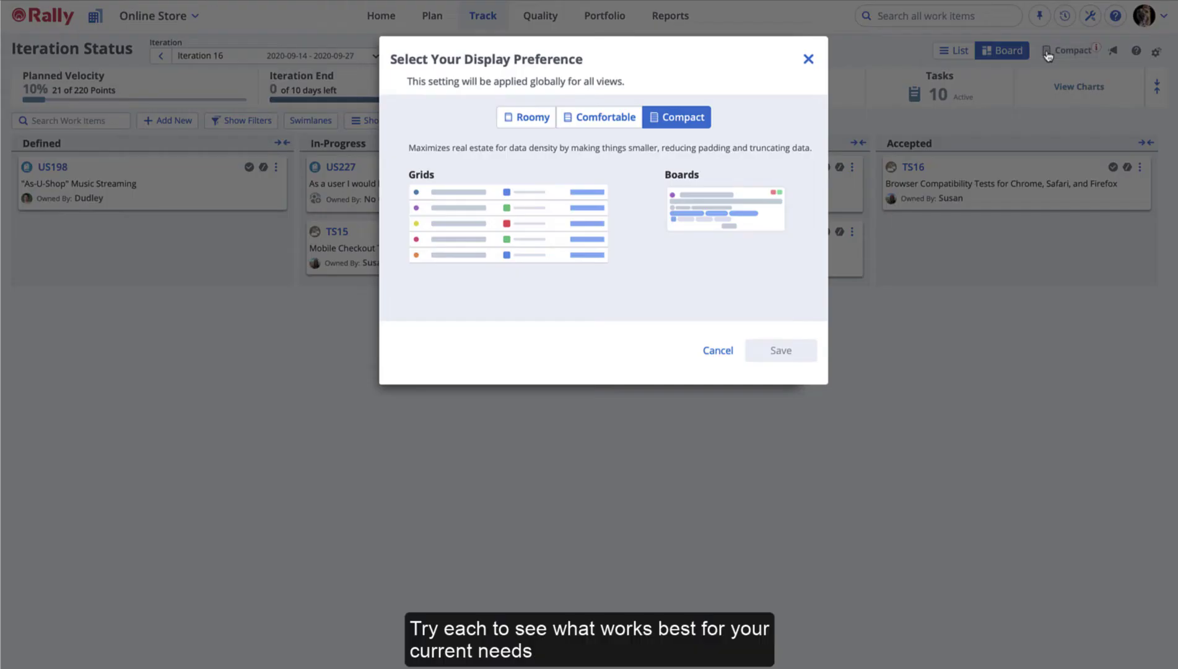
left_click(541, 119)
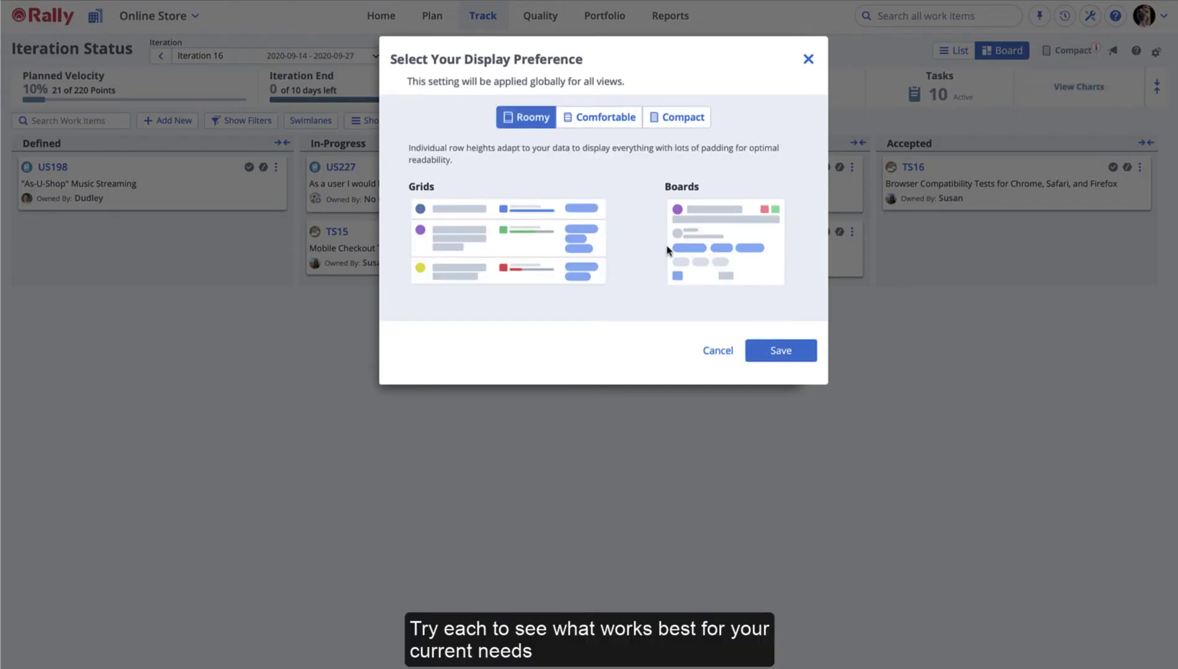
left_click(767, 352)
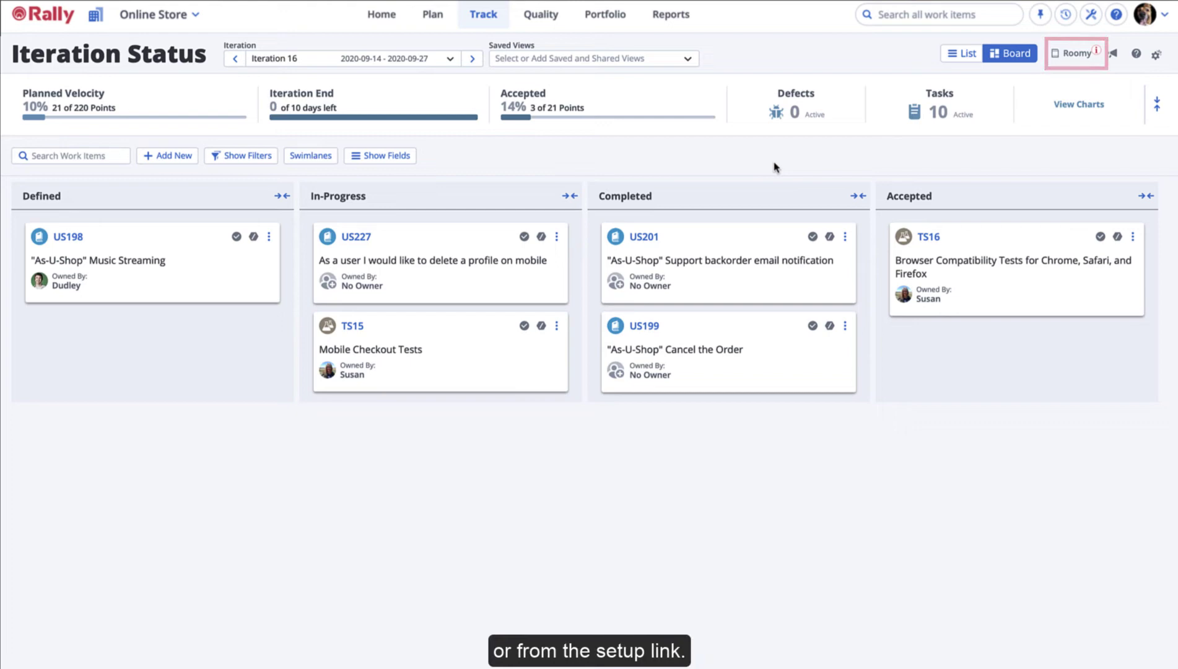
Lower the Age of cards threshold in page settings from 50 to 2 days
left_click(1159, 12)
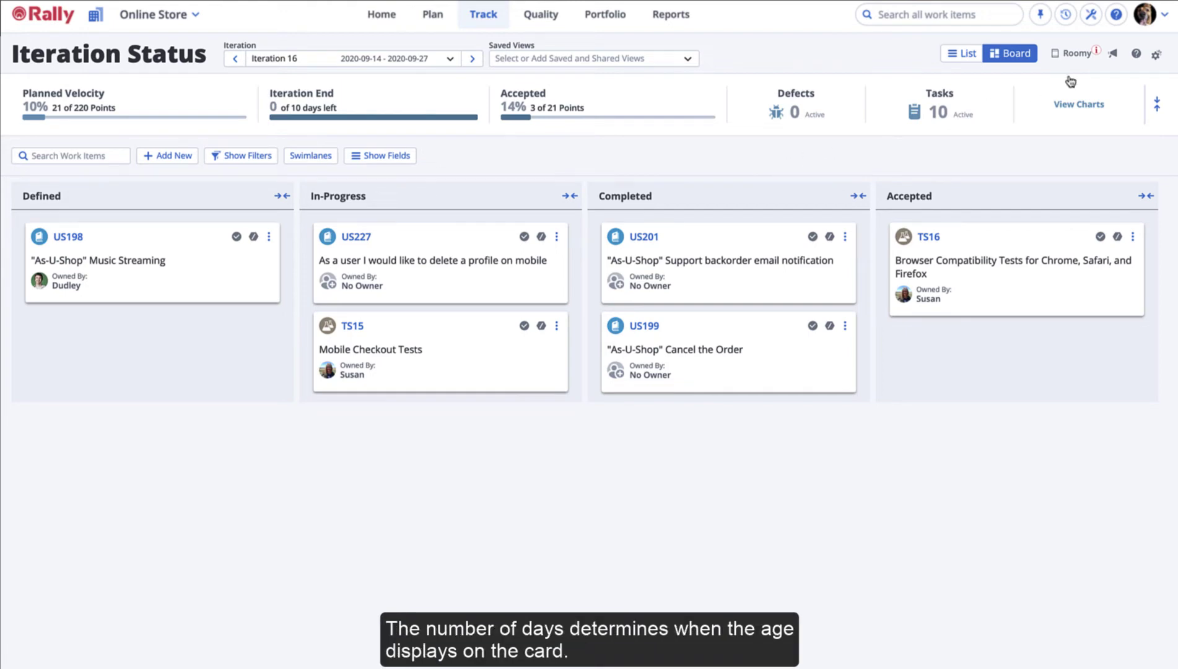
left_click(1156, 55)
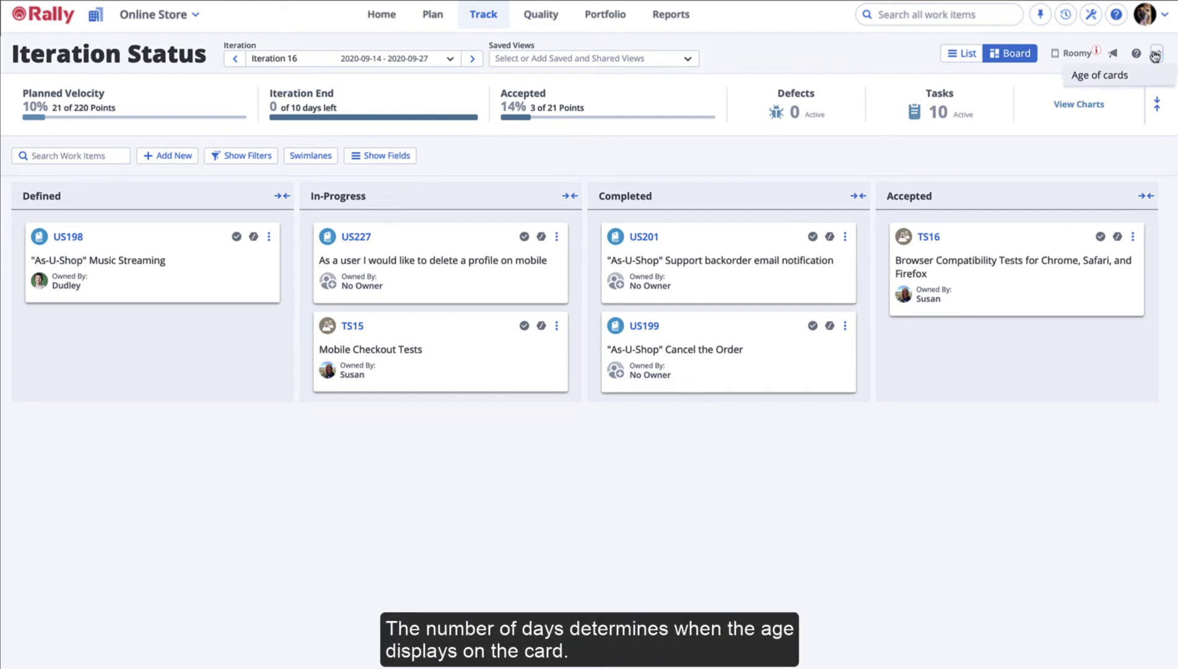
left_click(1118, 77)
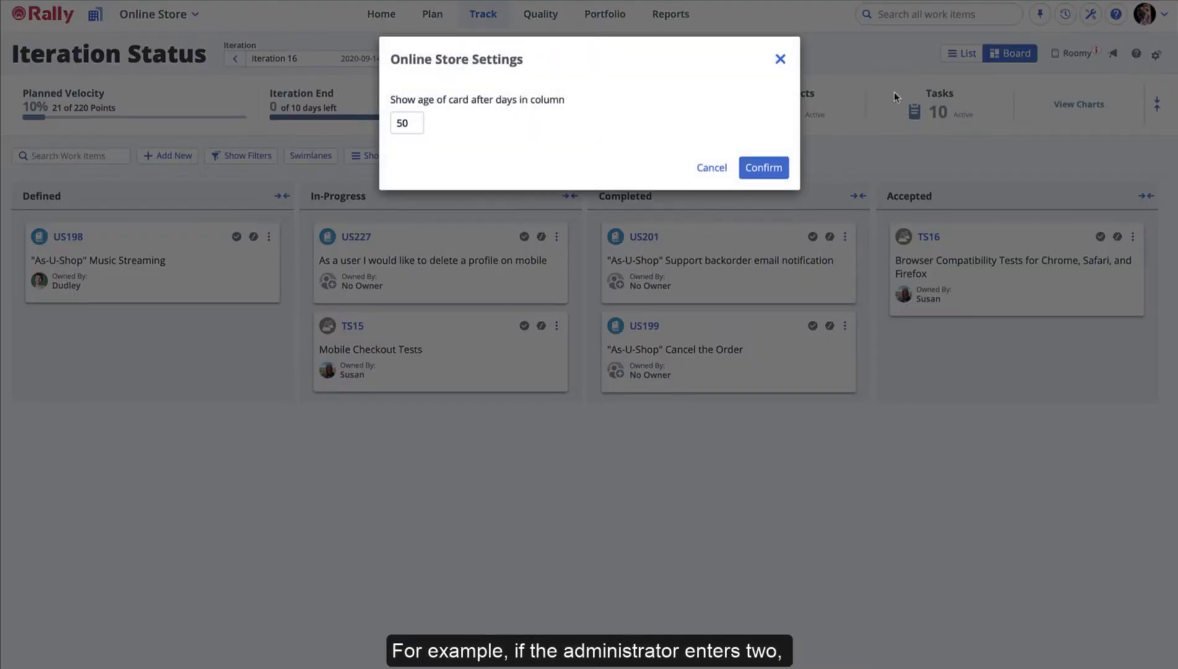
left_click(416, 123)
key("BackSpace")
key("BackSpace")
type("2")
left_click(764, 167)
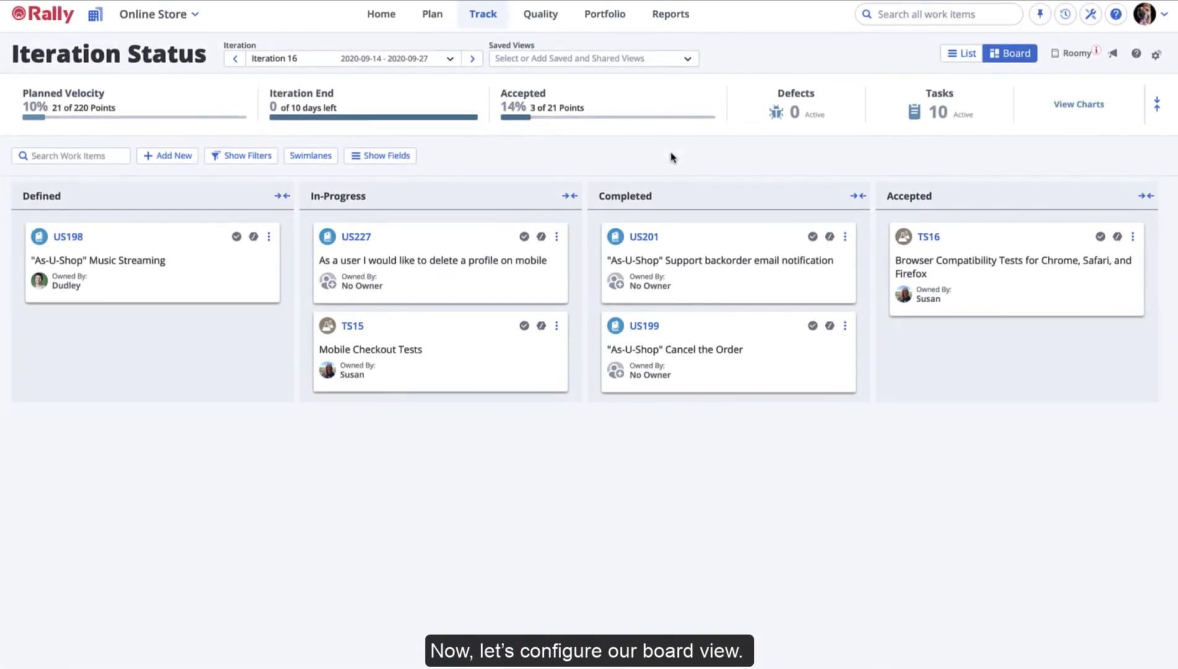
In Show Fields, check Dependencies, Discussions and Plan Estimate for the cards
left_click(403, 158)
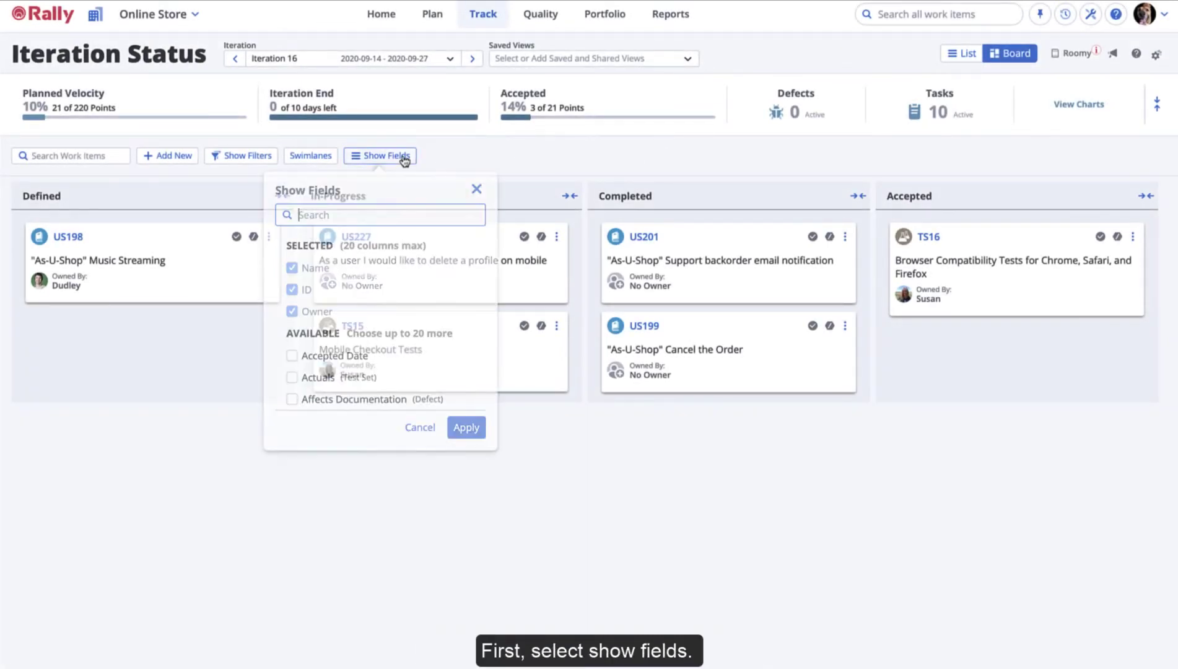
type("Dependencies")
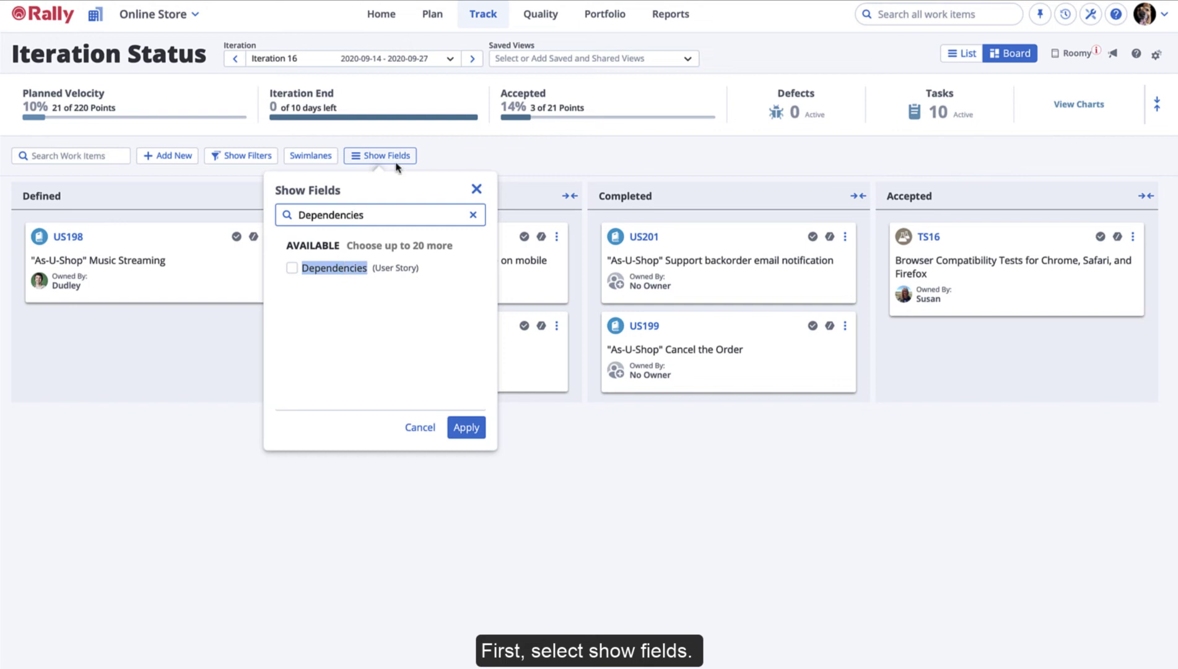
left_click(291, 272)
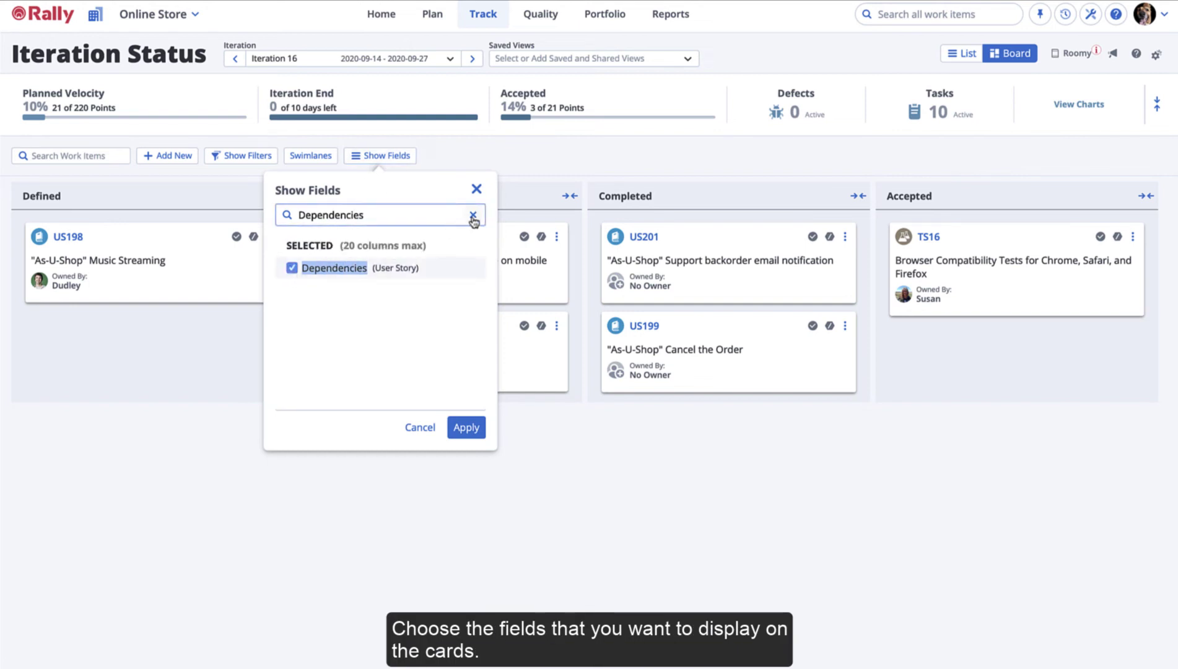
left_click(473, 215)
type("Discussions")
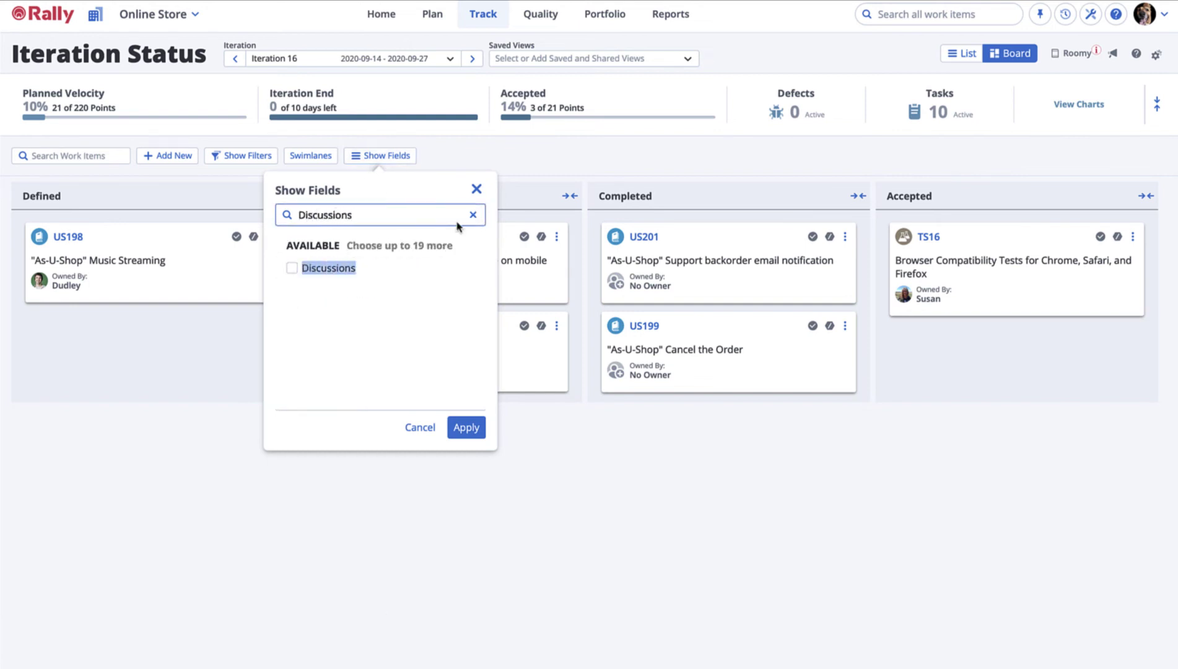
left_click(293, 268)
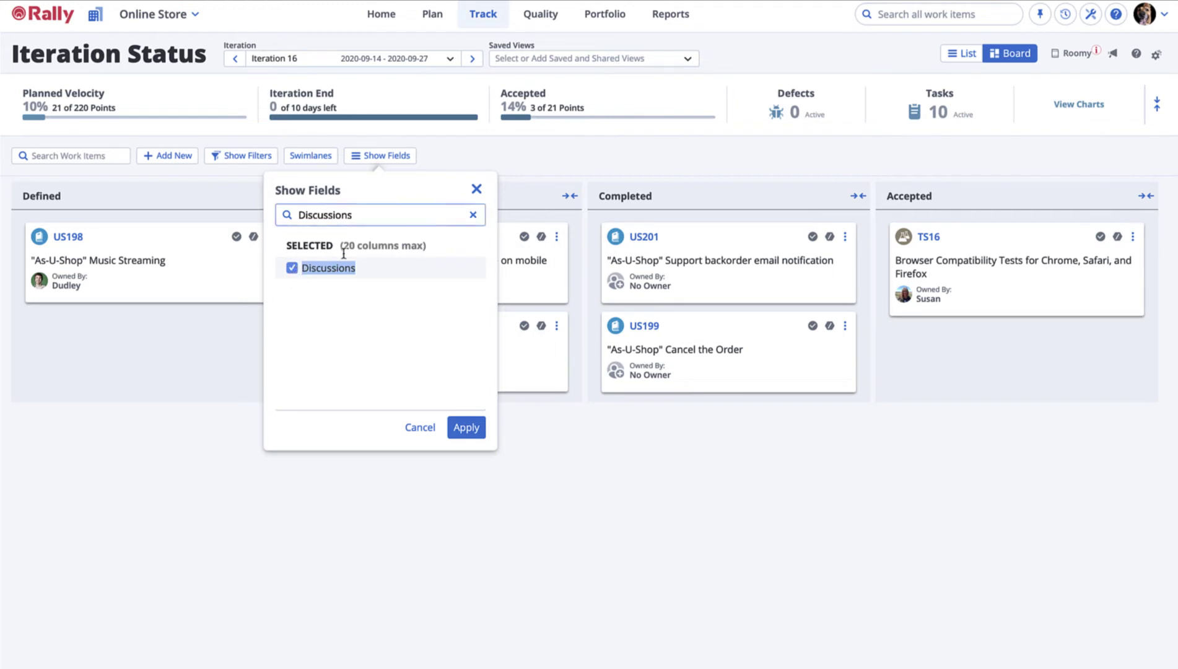
left_click(472, 215)
type("Plan")
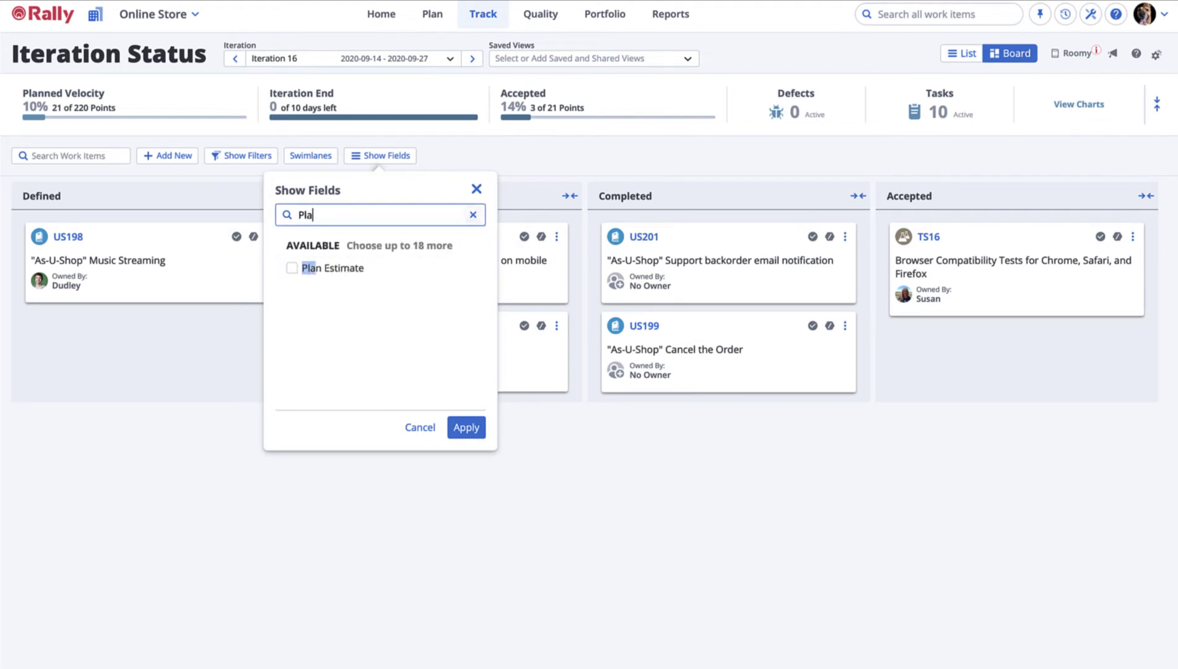
left_click(292, 267)
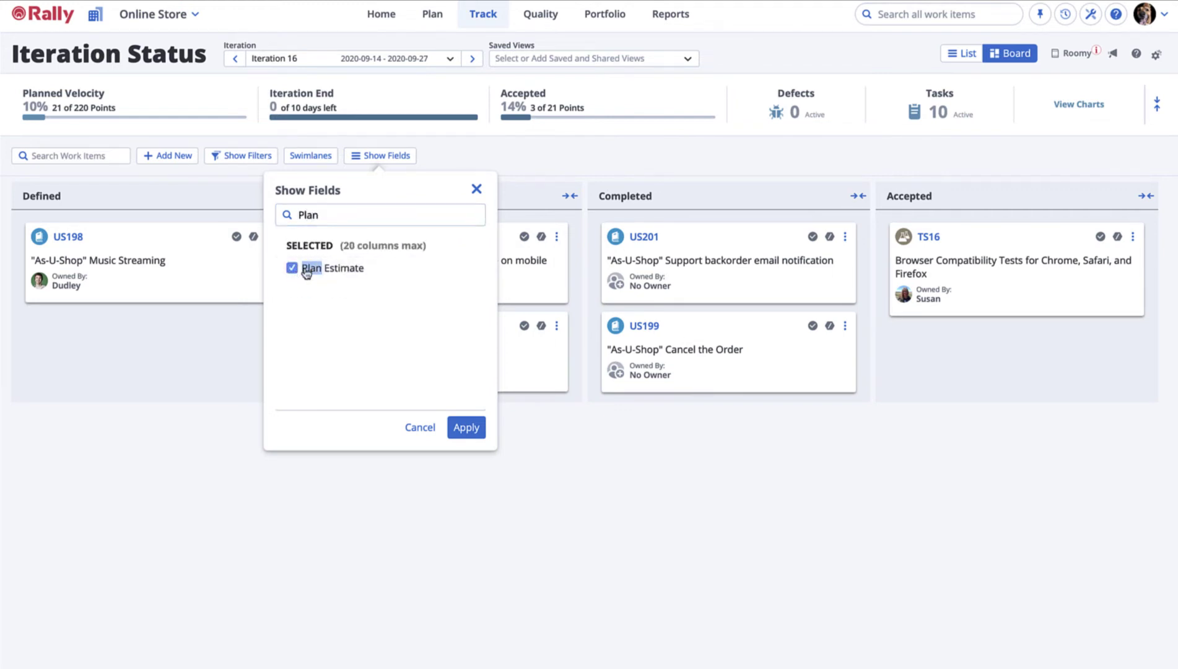
Also check the Release, Iteration and Tasks card fields
left_click(473, 215)
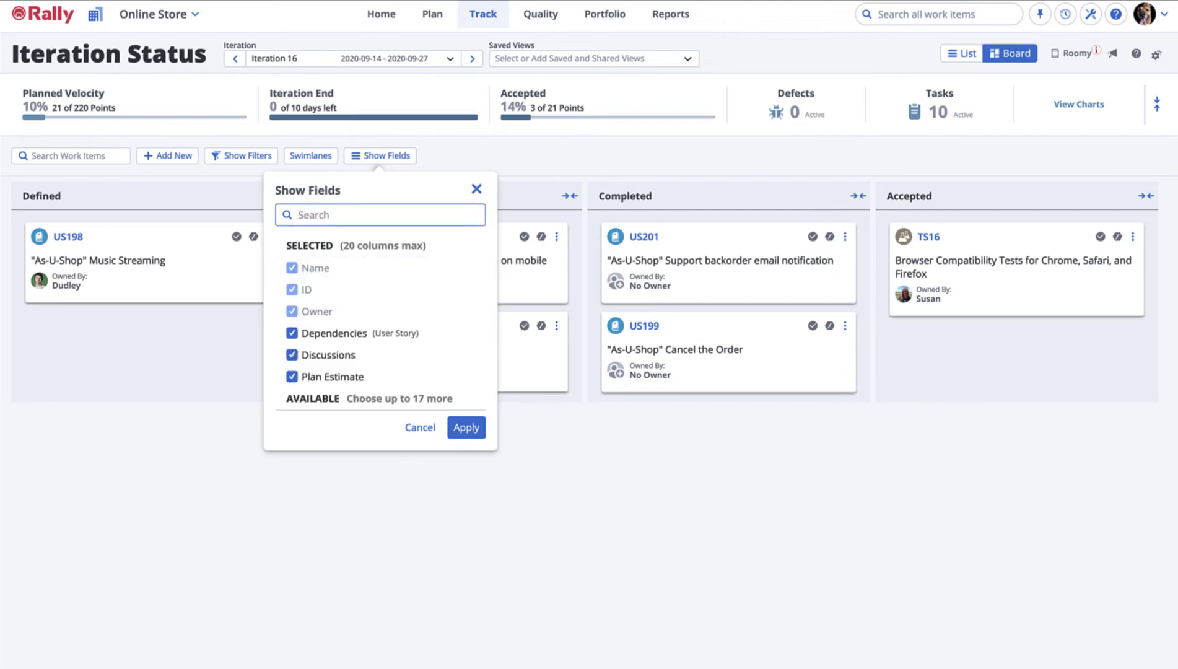
type("Release")
left_click(291, 268)
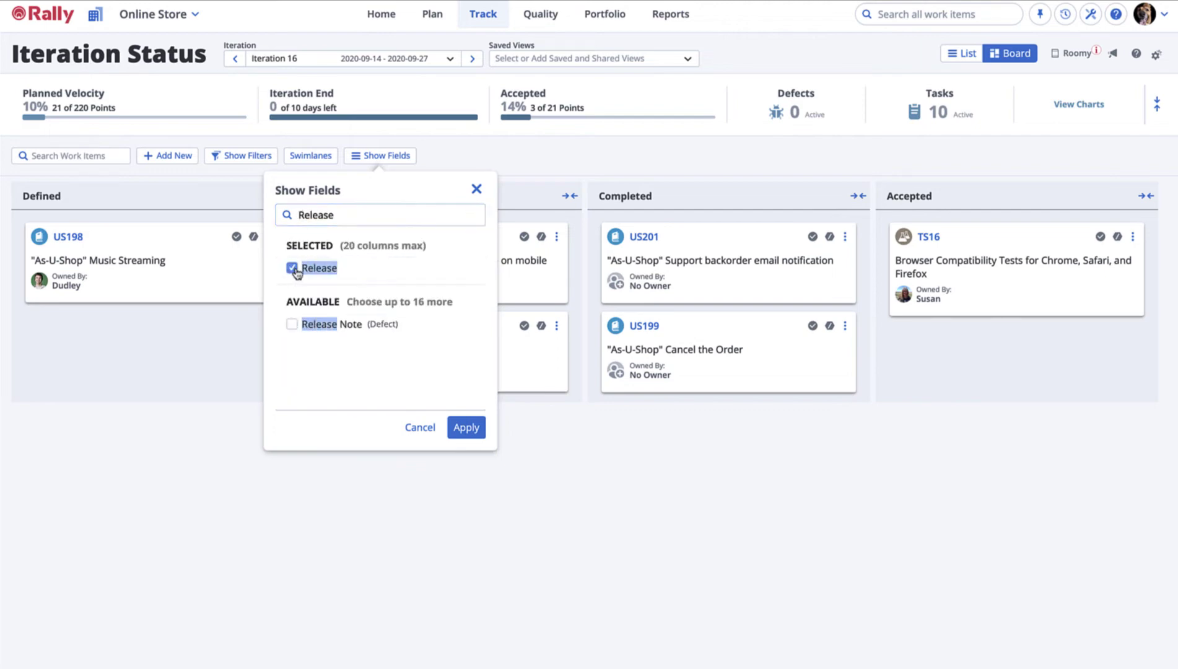
left_click(472, 215)
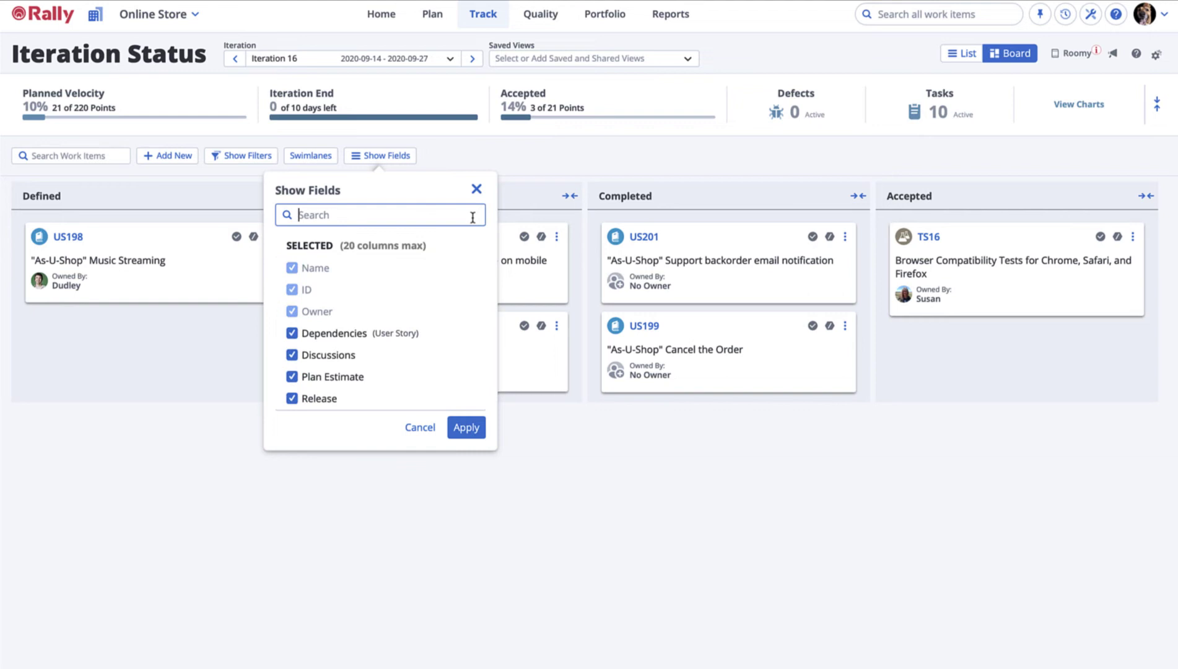
type("iteration")
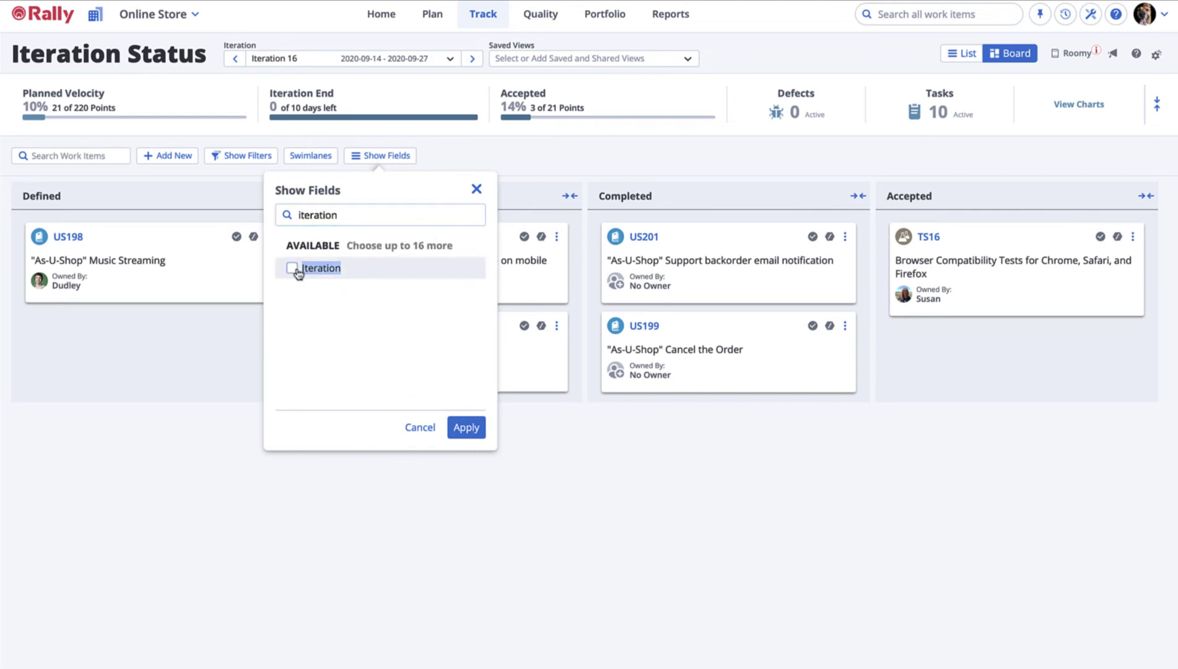
left_click(292, 268)
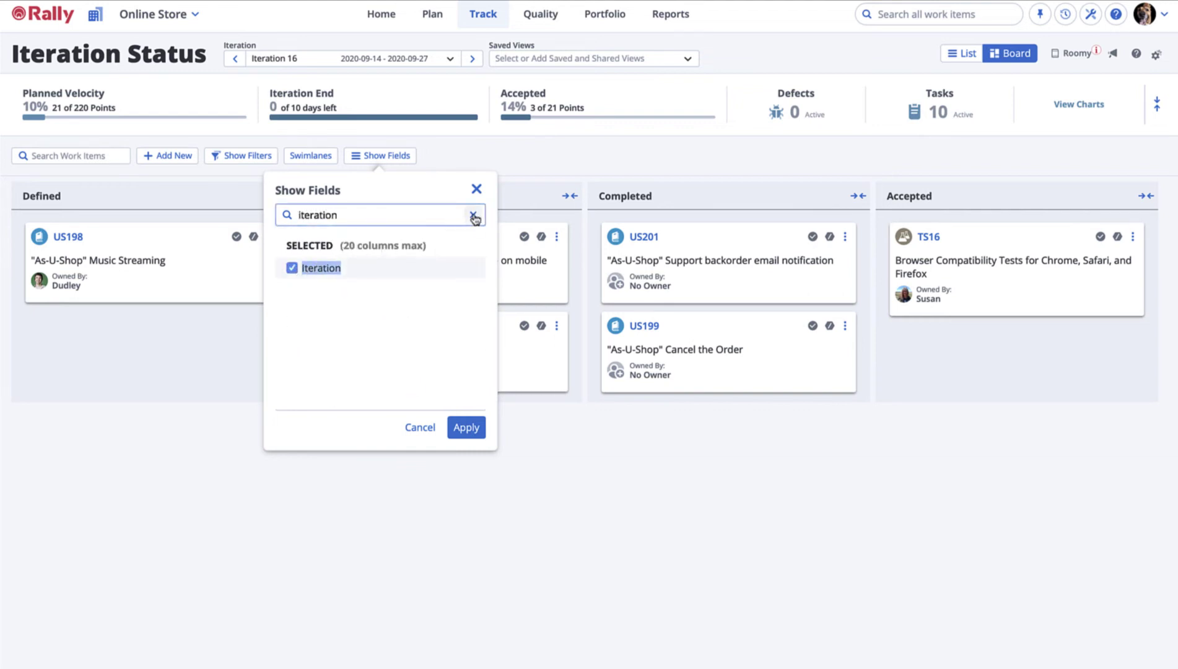
left_click(473, 215)
type("Tasks")
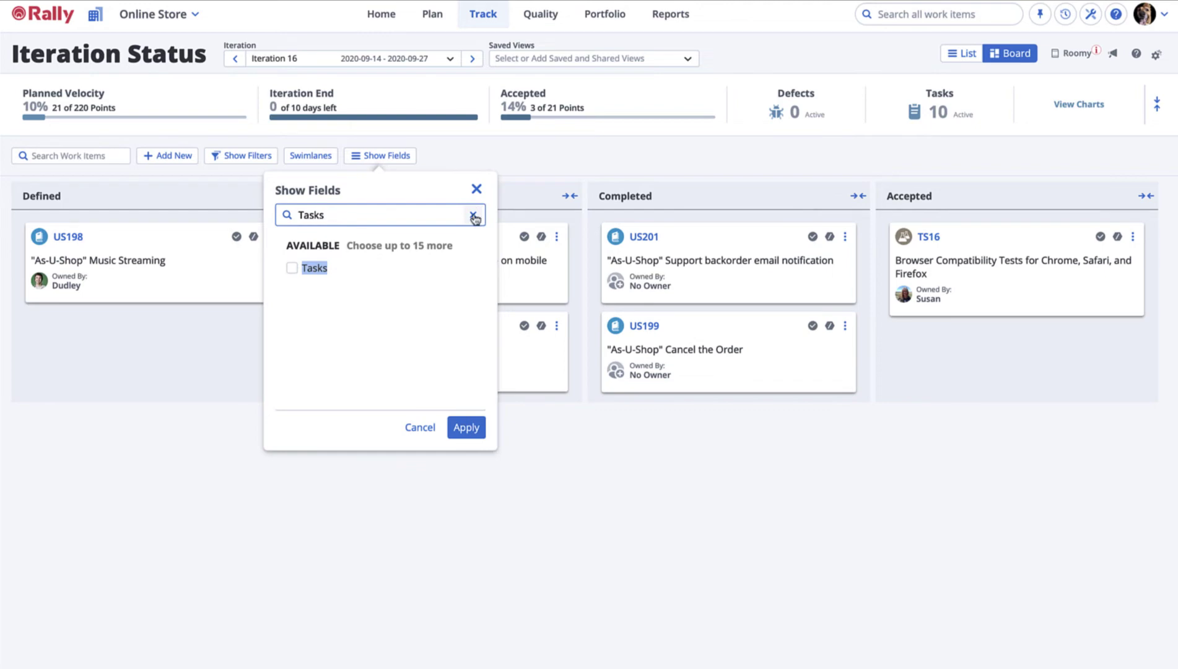
left_click(291, 268)
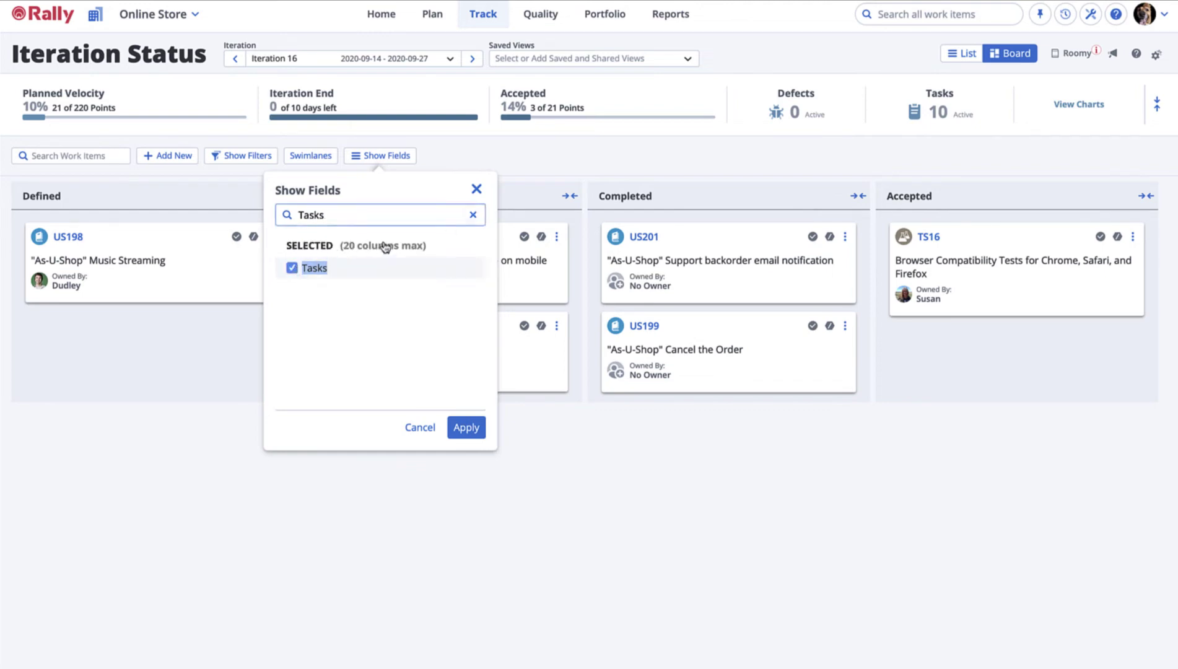
Check Feature, Milestones and Tags, then apply the field selection to the cards
left_click(472, 215)
type("Feature")
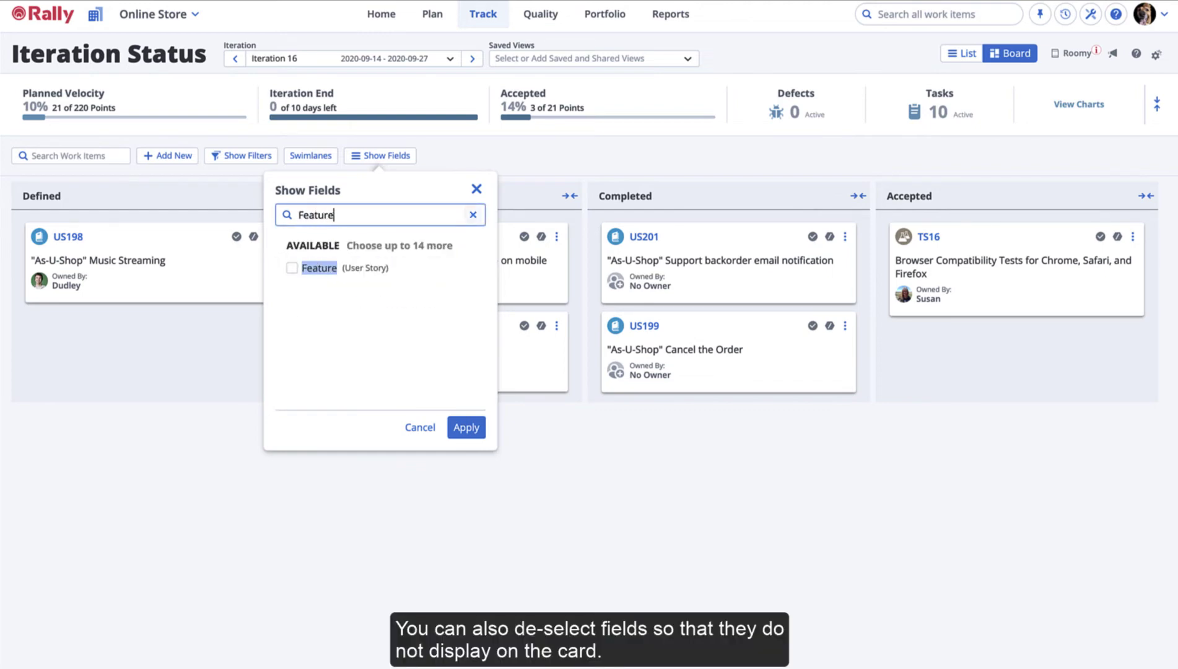
left_click(292, 268)
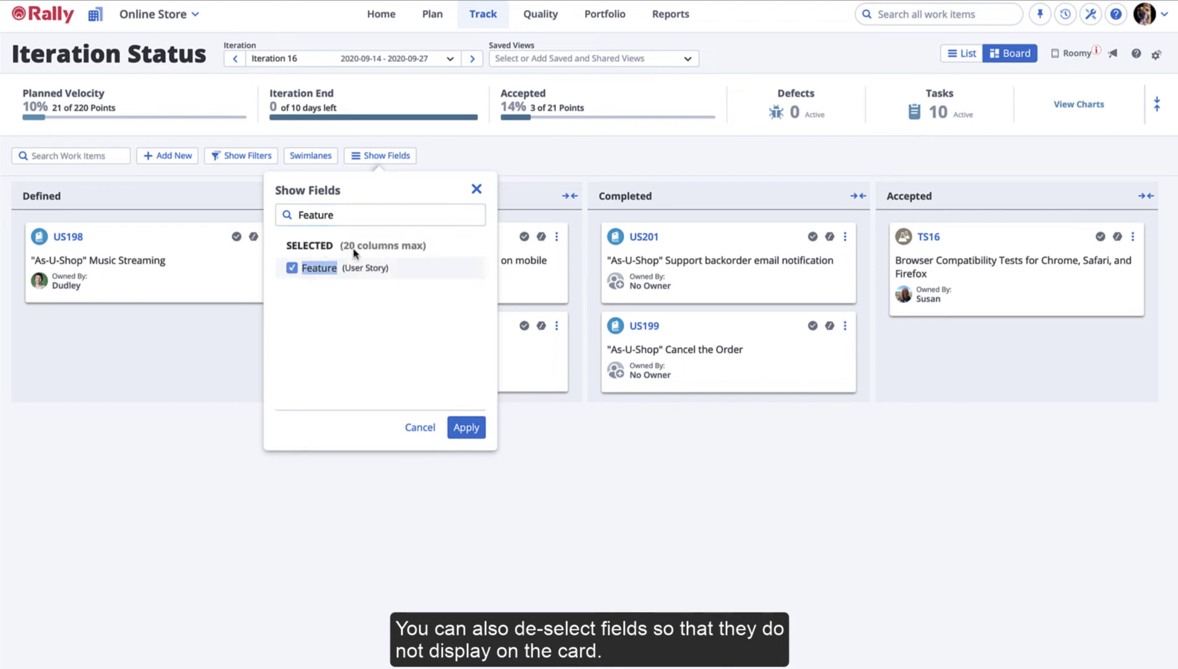
left_click(472, 215)
type("Milestone")
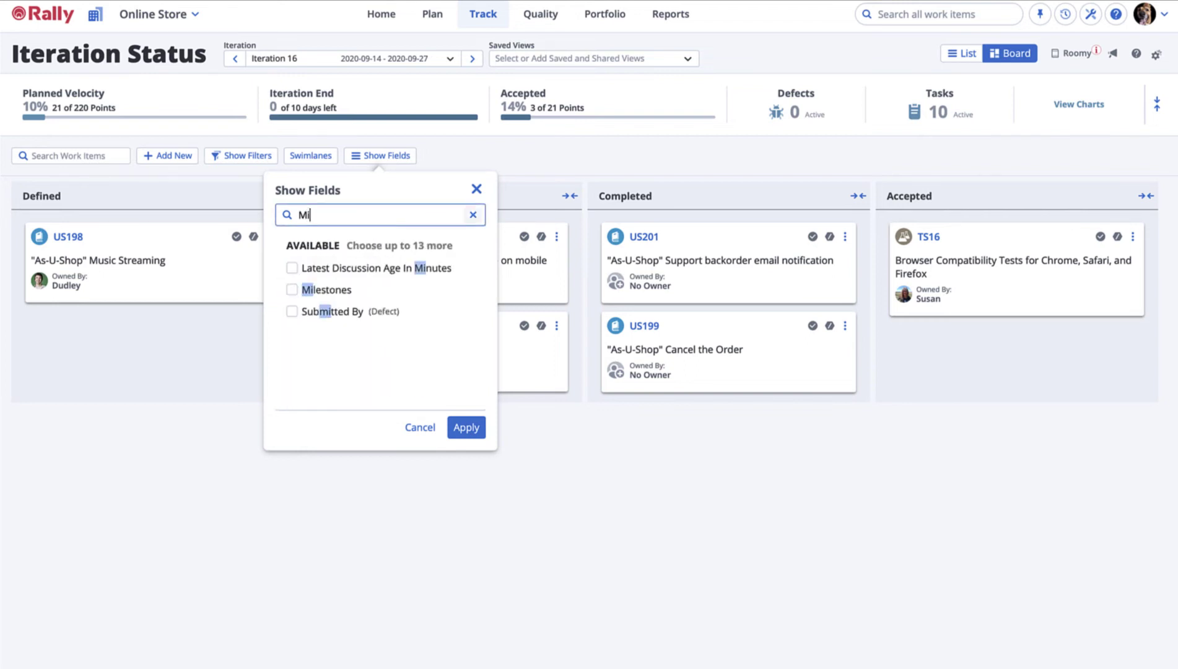
left_click(318, 266)
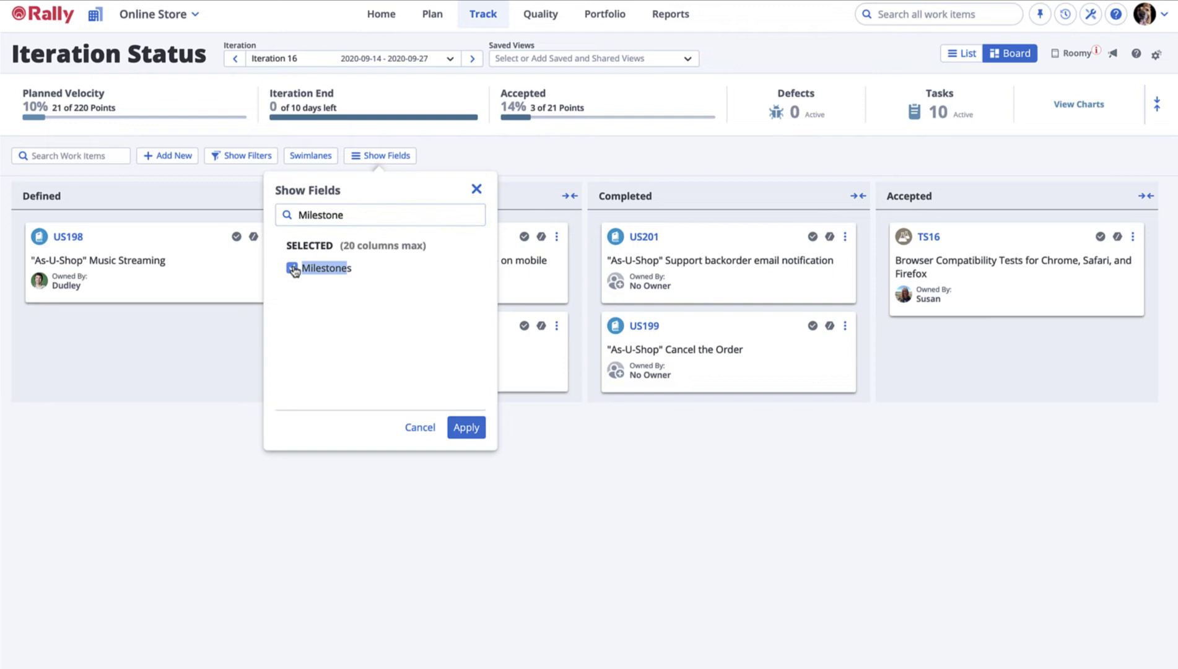
left_click(473, 215)
type("Tag")
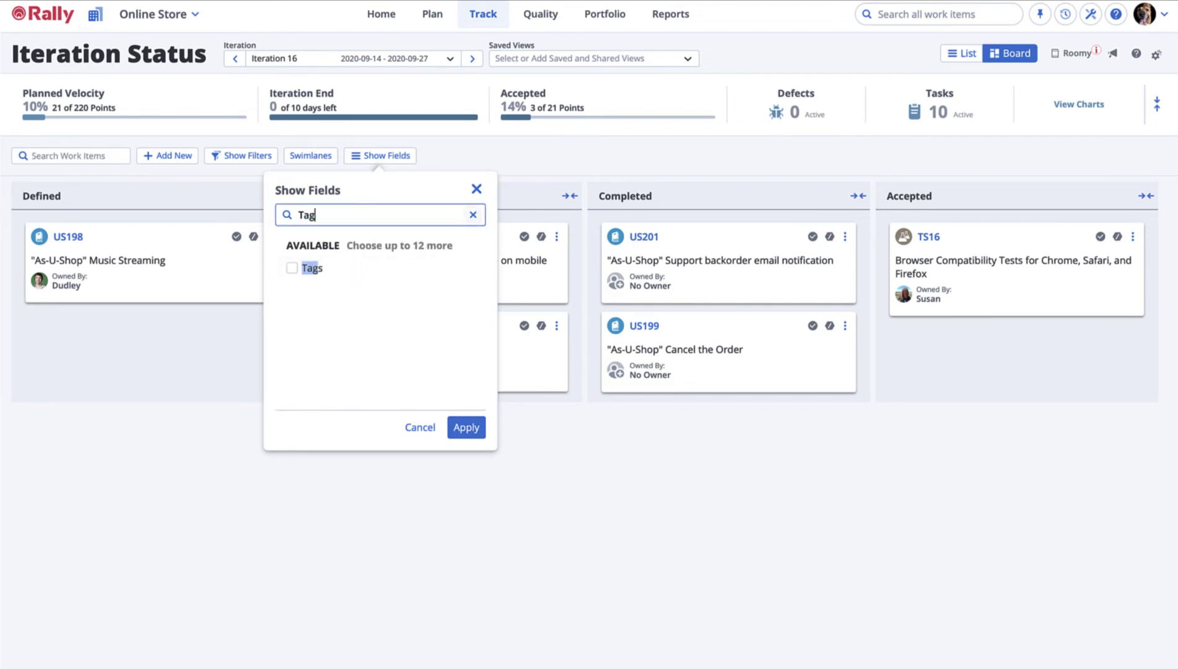
left_click(292, 269)
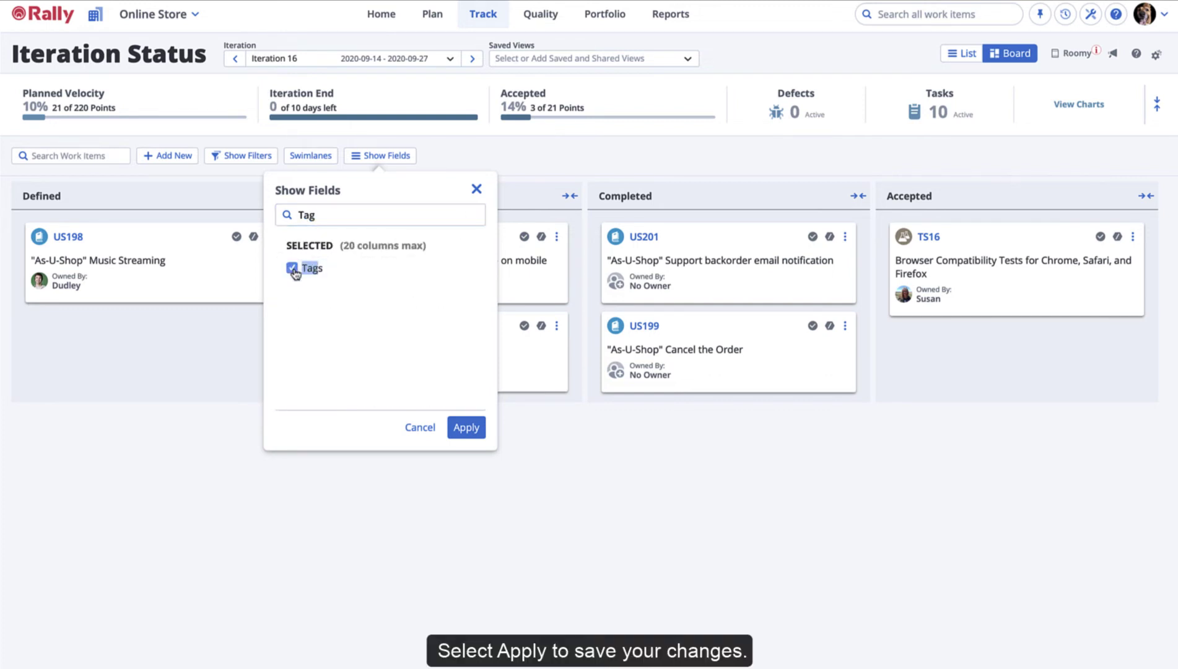
left_click(465, 427)
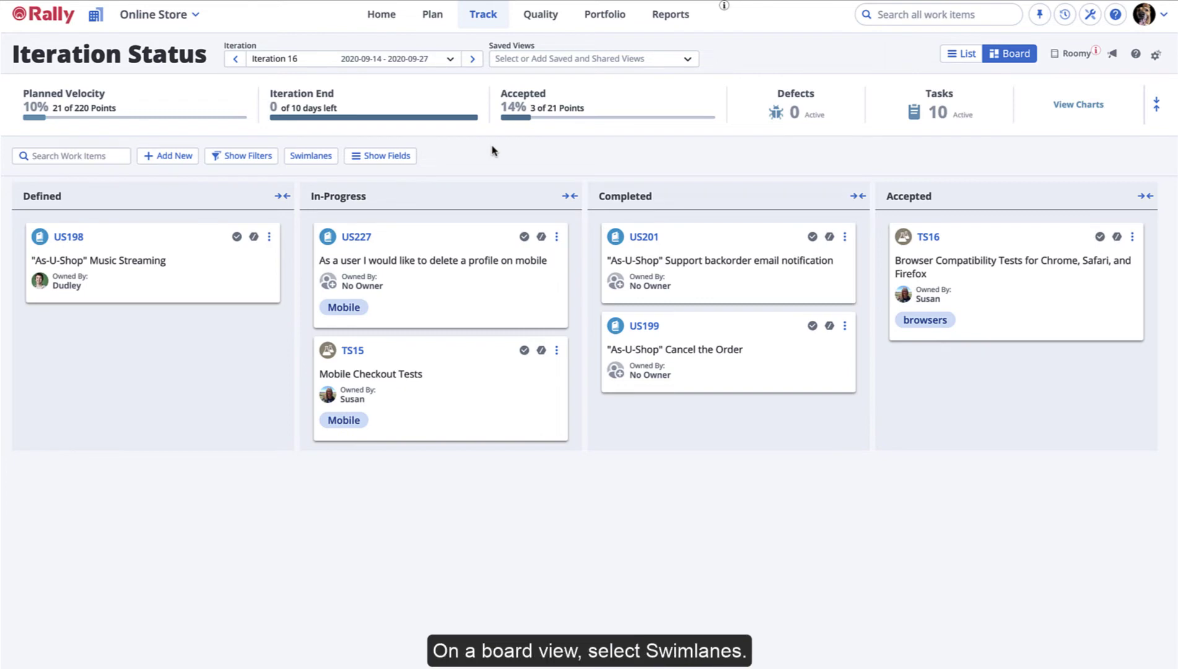
Group the board into swimlanes by Owner, then set Swimlane By back to -- No Entry --
left_click(326, 156)
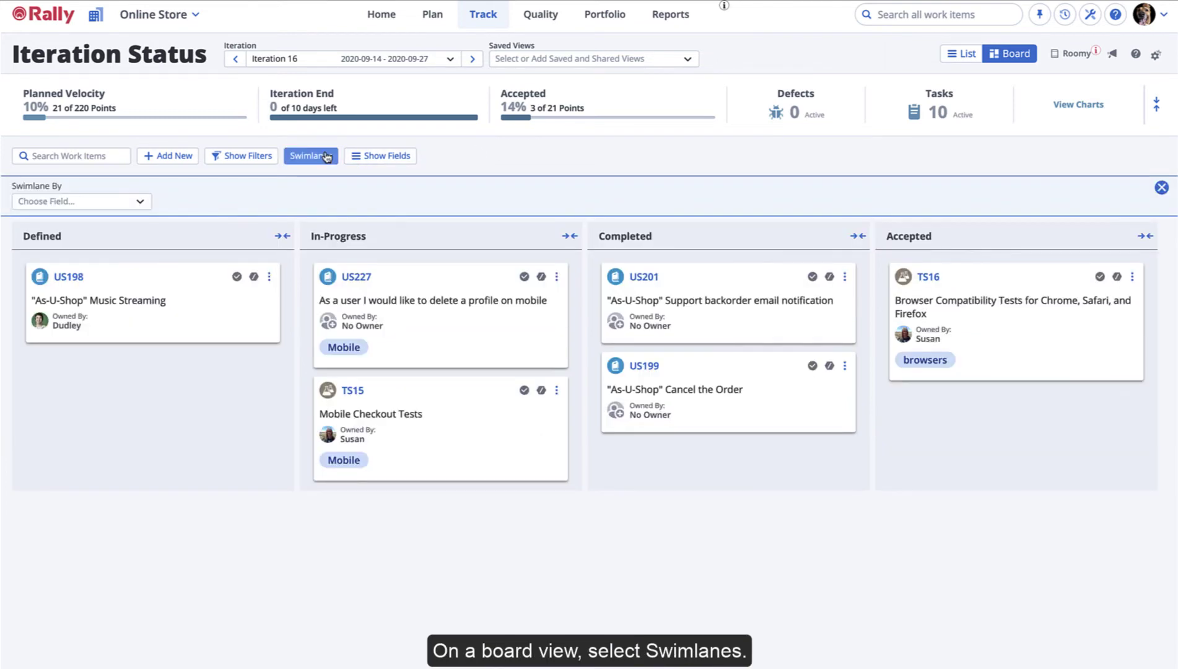
left_click(142, 202)
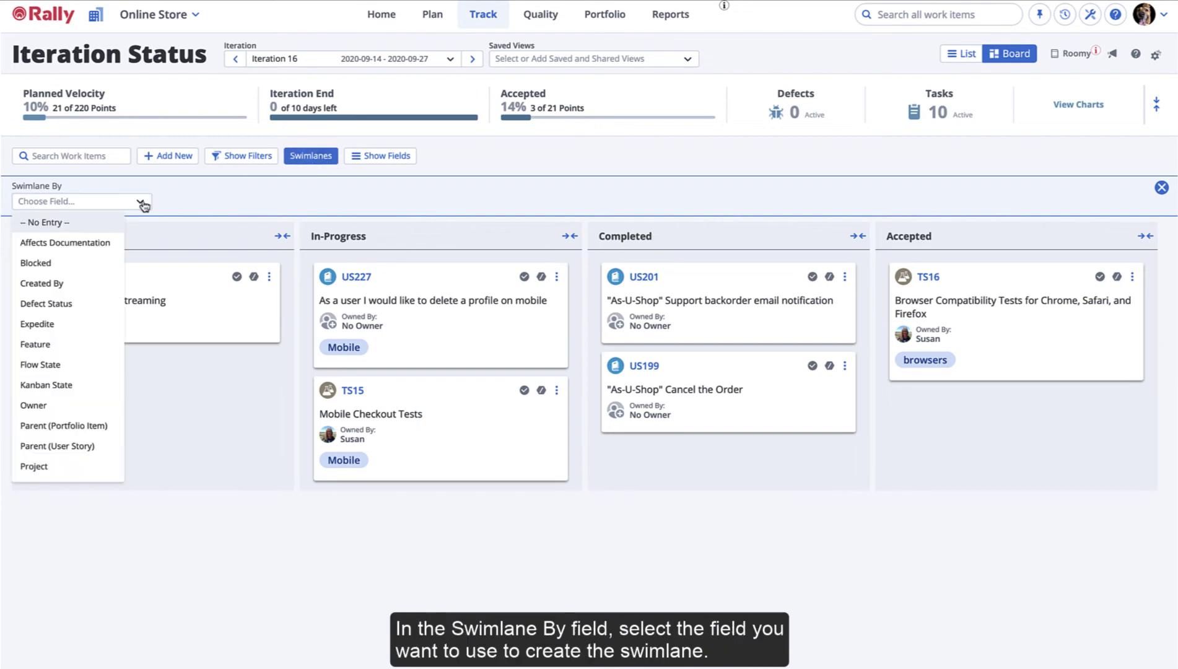
left_click(62, 406)
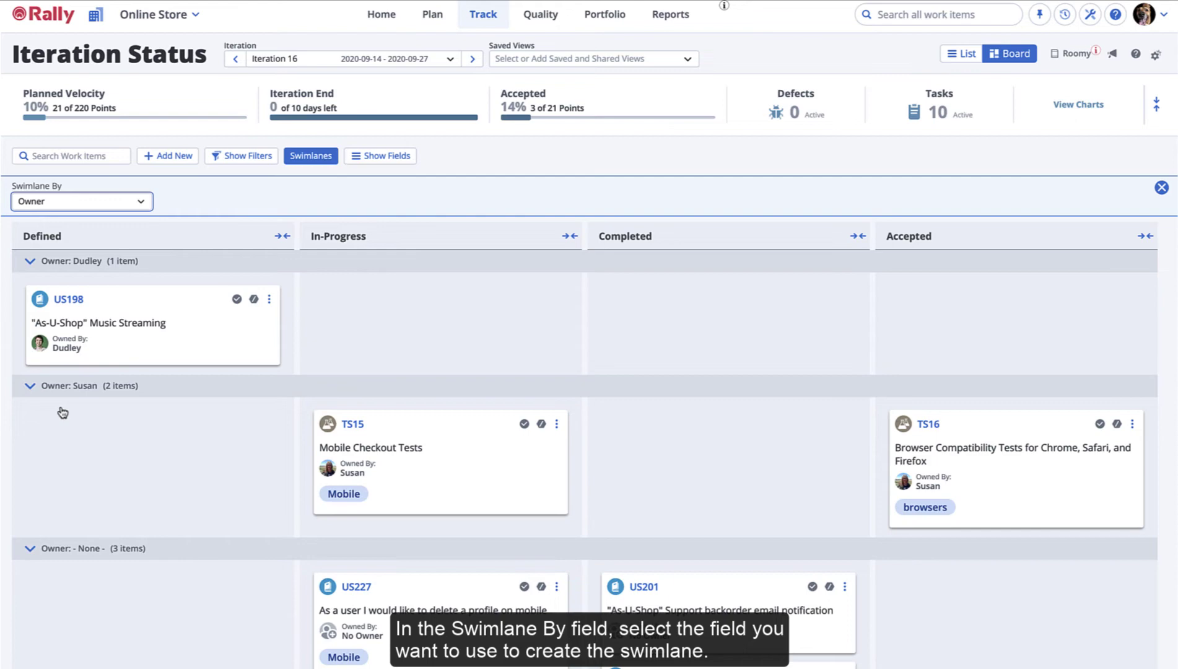
scroll(62, 412, "down", 3)
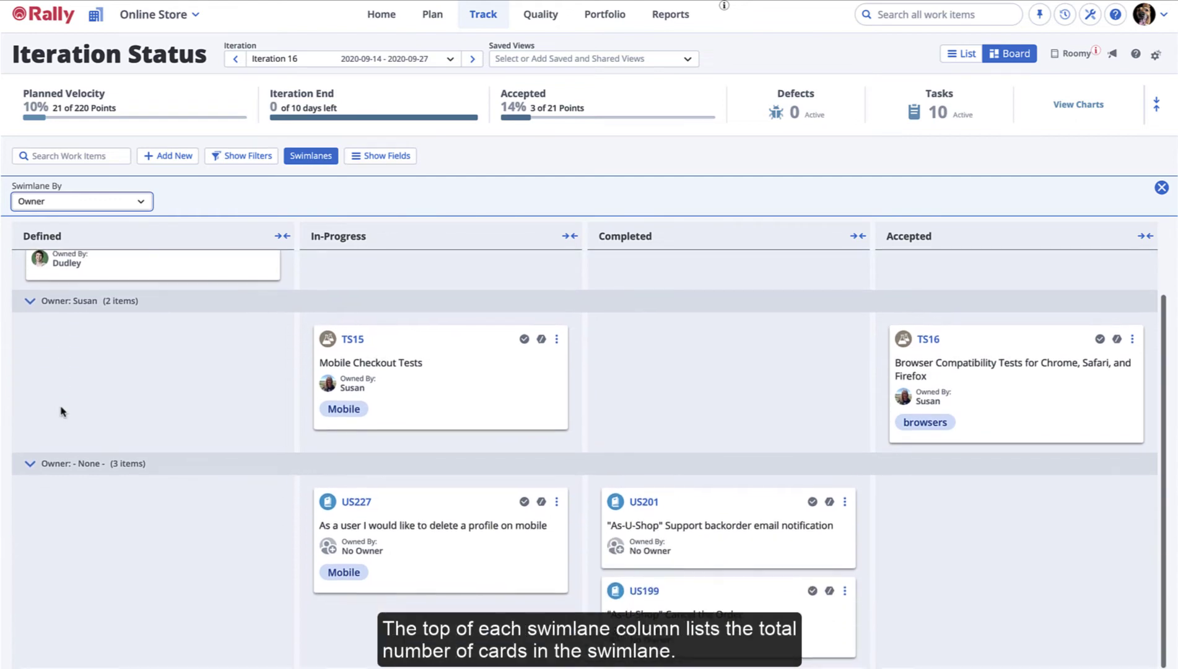
scroll(62, 411, "up", 3)
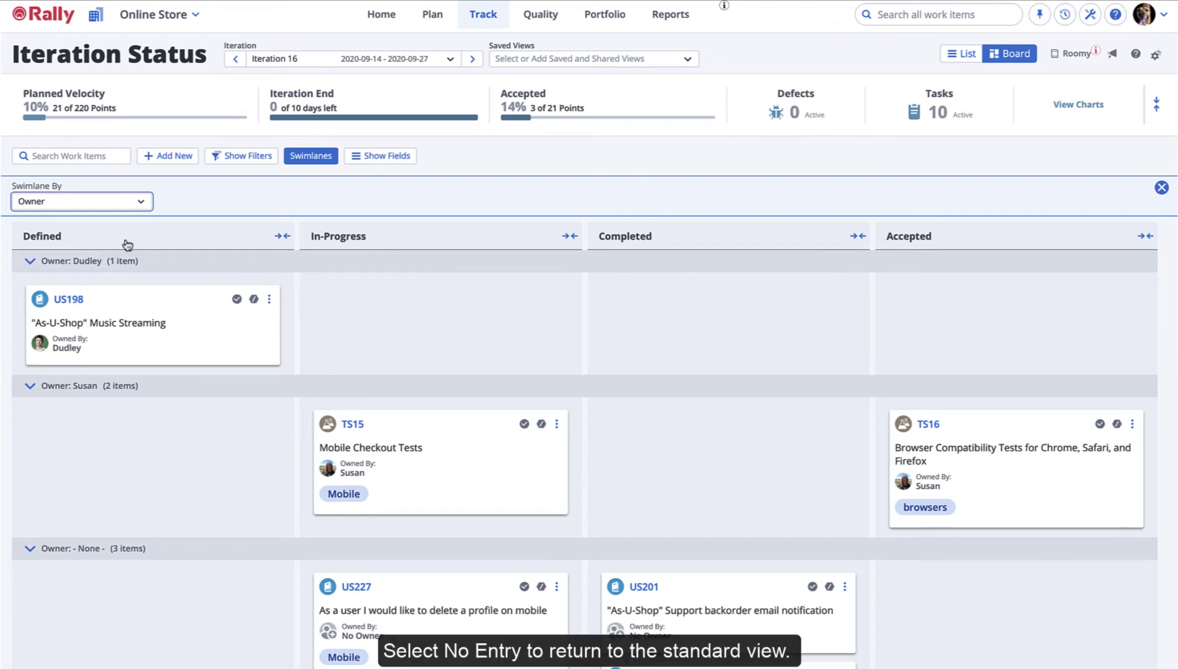
left_click(142, 203)
left_click(78, 224)
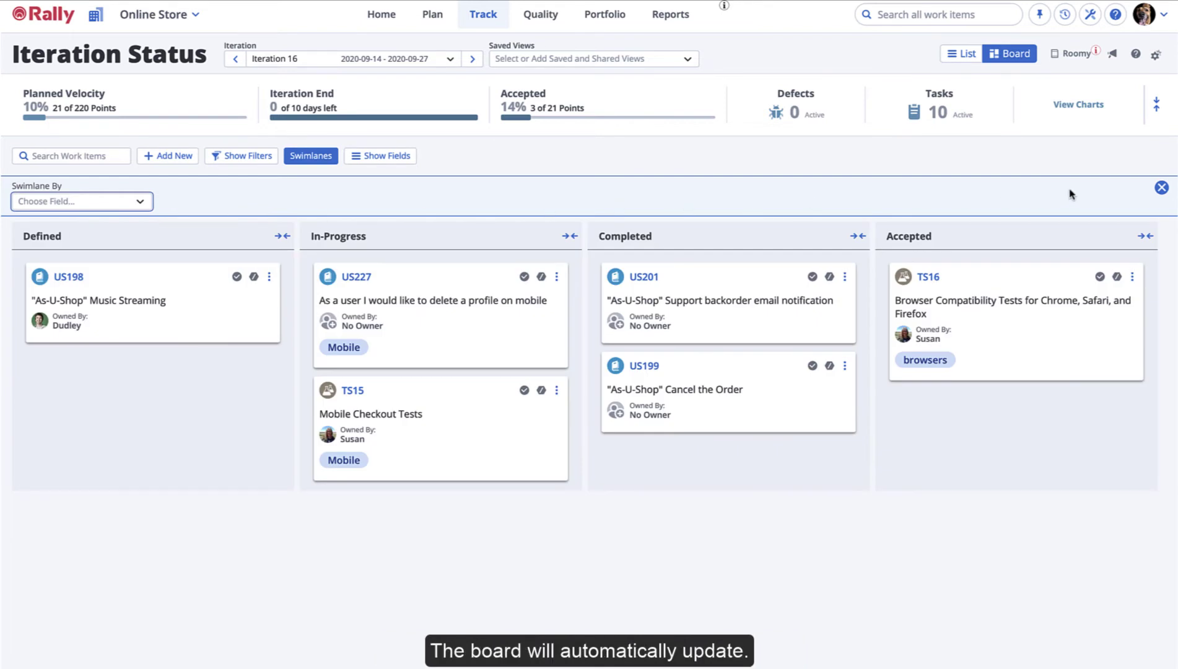
Close the Swimlane By panel, leaving the six cards ungrouped
left_click(1160, 187)
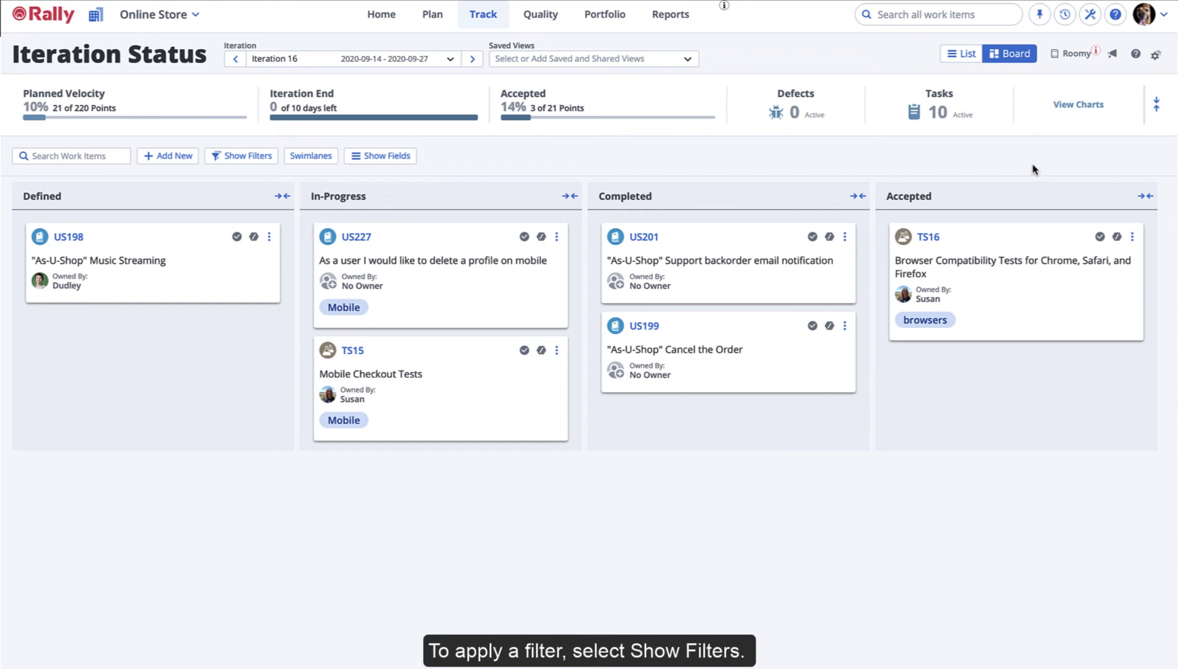
Show the filter bar and add an Owner filter to it
left_click(242, 155)
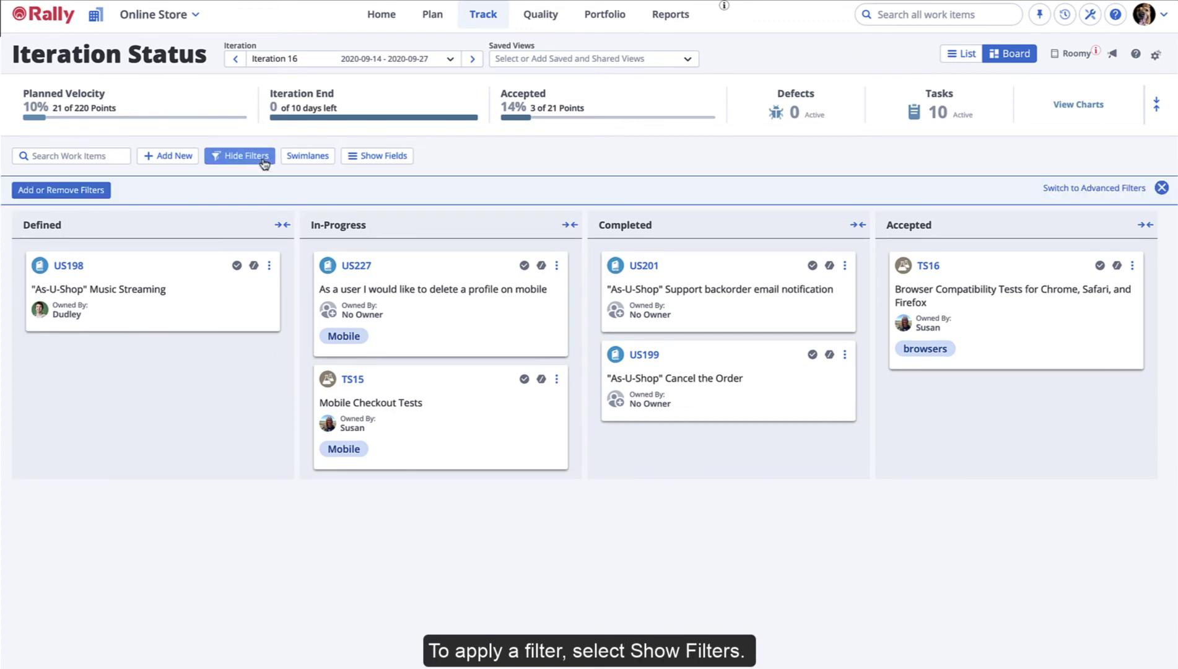
left_click(92, 191)
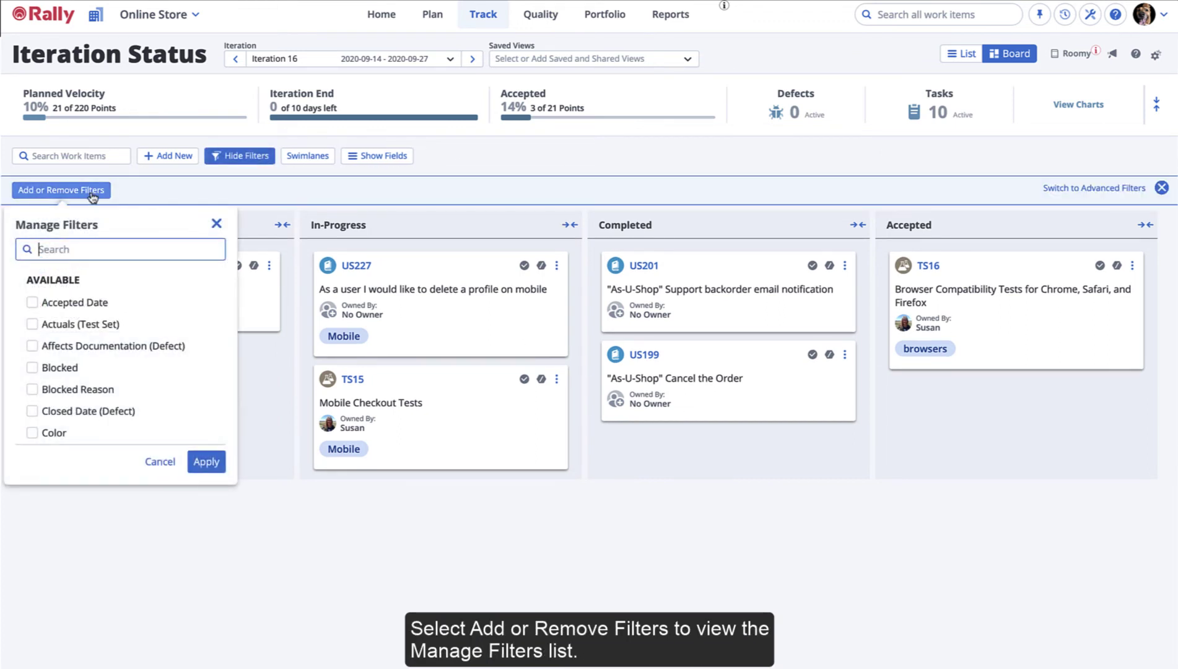
scroll(68, 388, "down", 6)
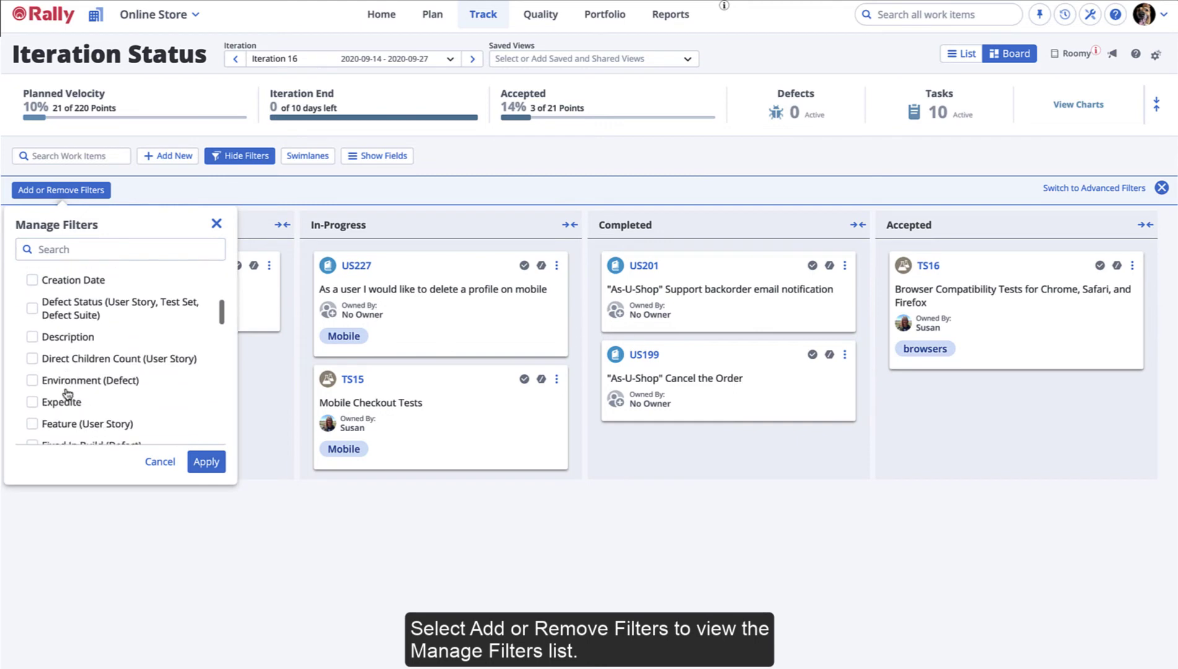
scroll(68, 394, "down", 5)
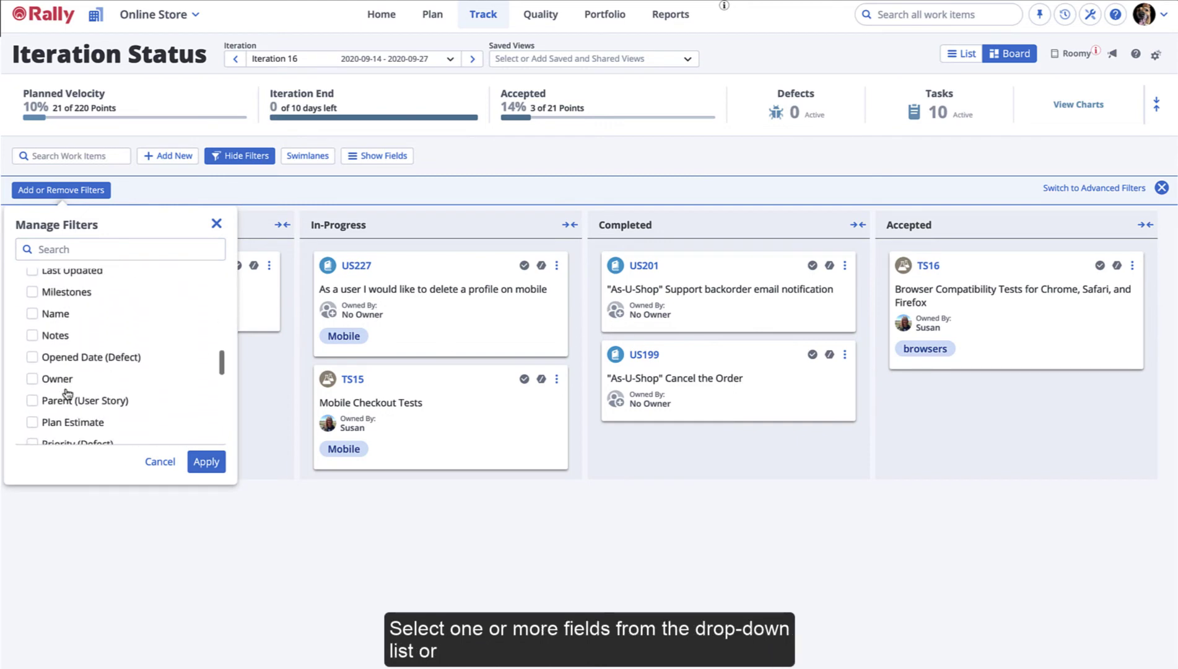
scroll(65, 387, "up", 2)
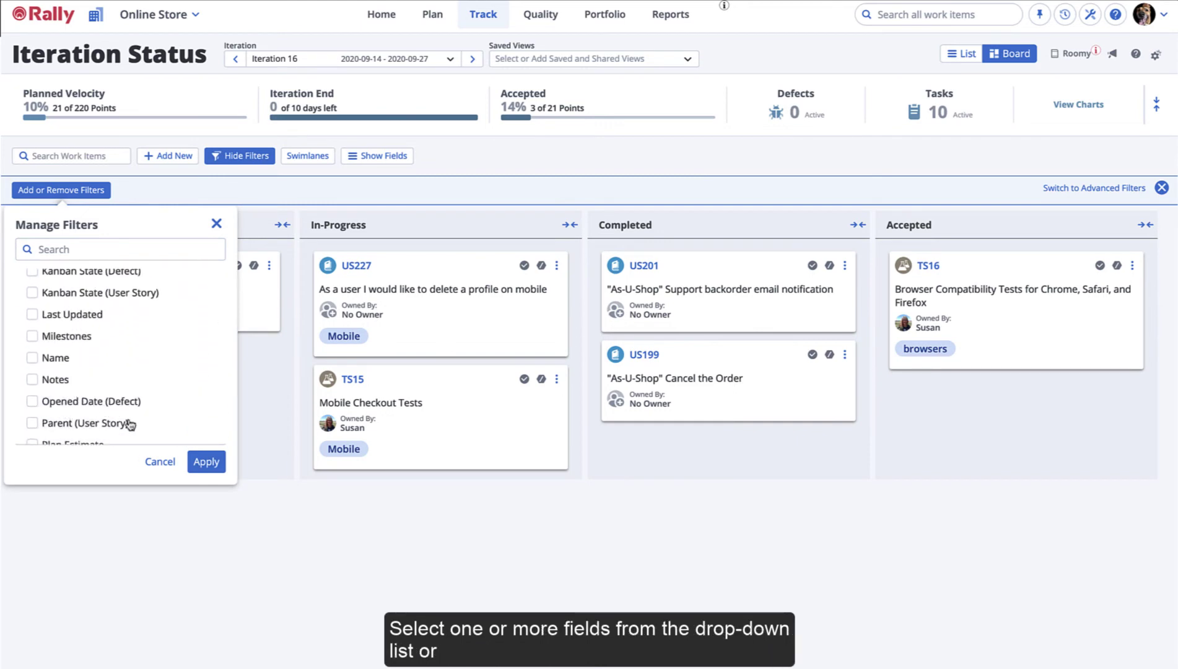
scroll(126, 421, "down", 8)
left_click(205, 463)
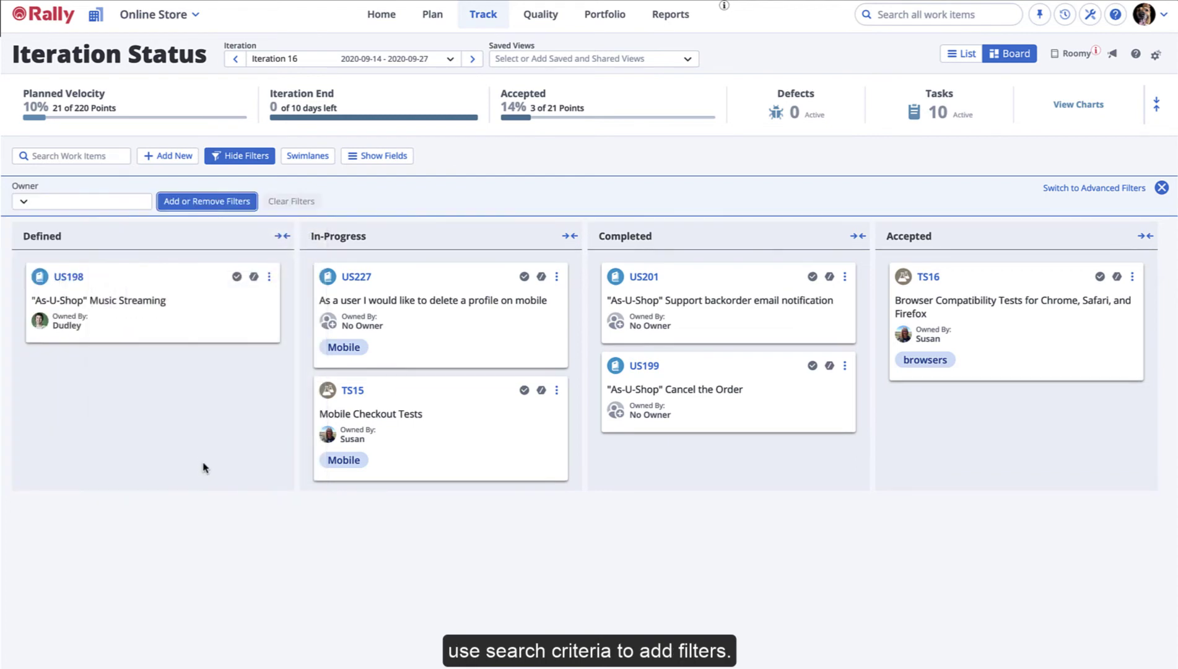
Set the Owner filter to the chosen team member, leaving cards TS15 and TS16
left_click(28, 201)
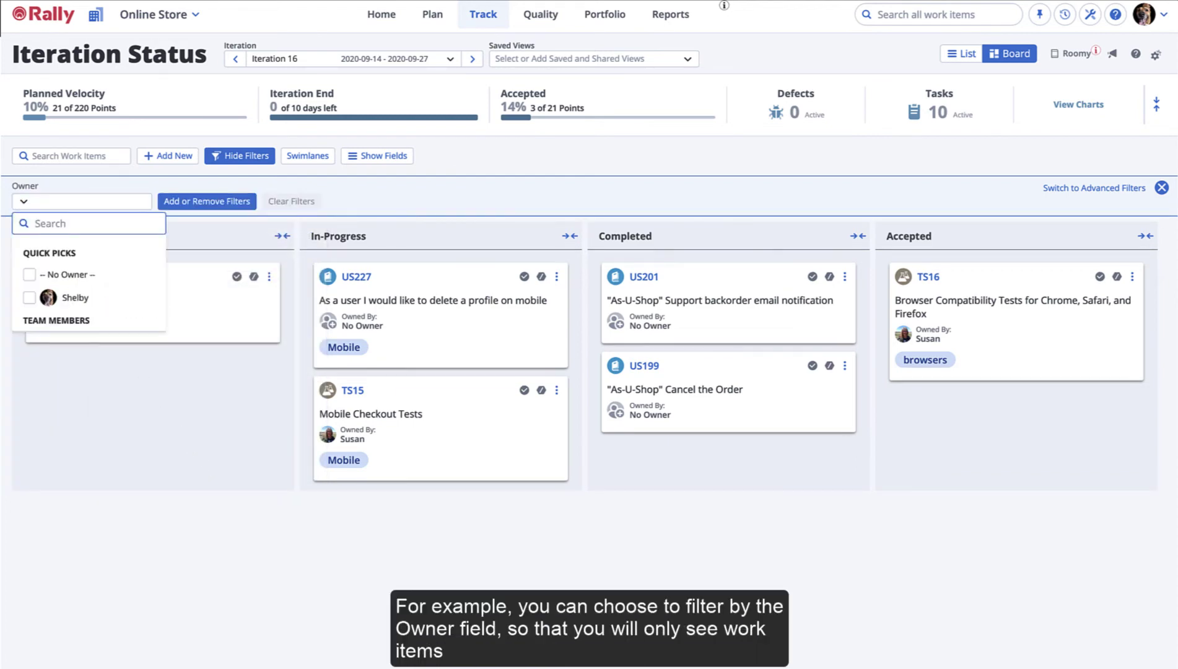
type("susan")
left_click(29, 276)
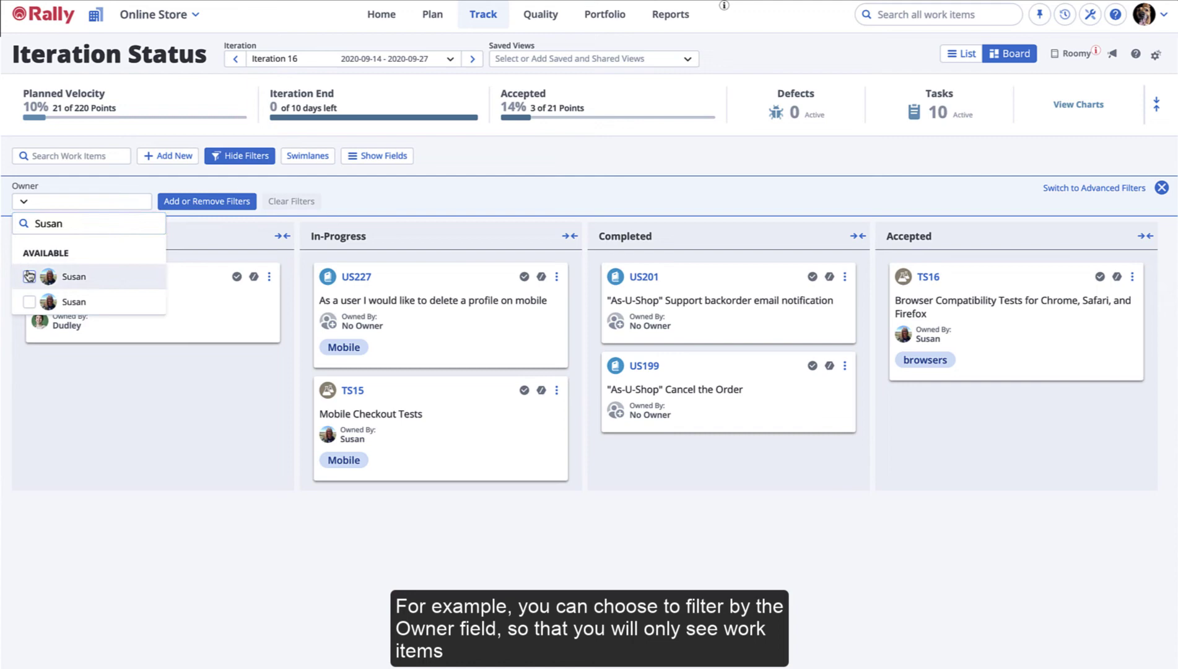
left_click(66, 534)
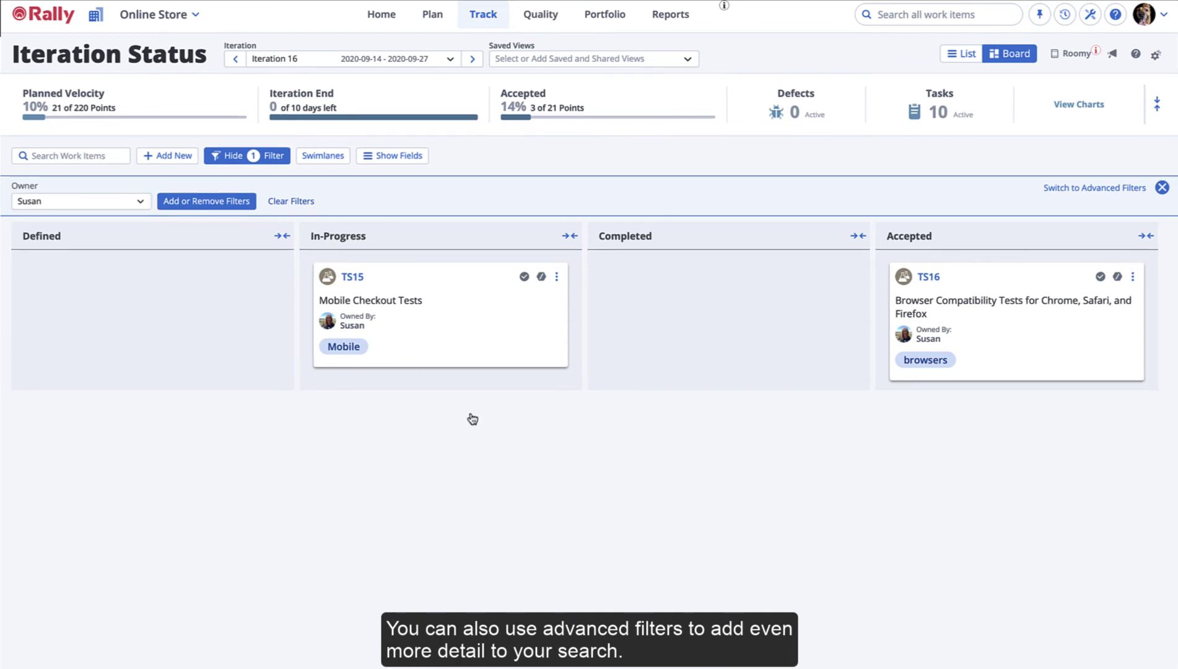
In Advanced Filters, add a Tags contains Mobile condition, leaving only TS15 Mobile Checkout Tests
left_click(1098, 188)
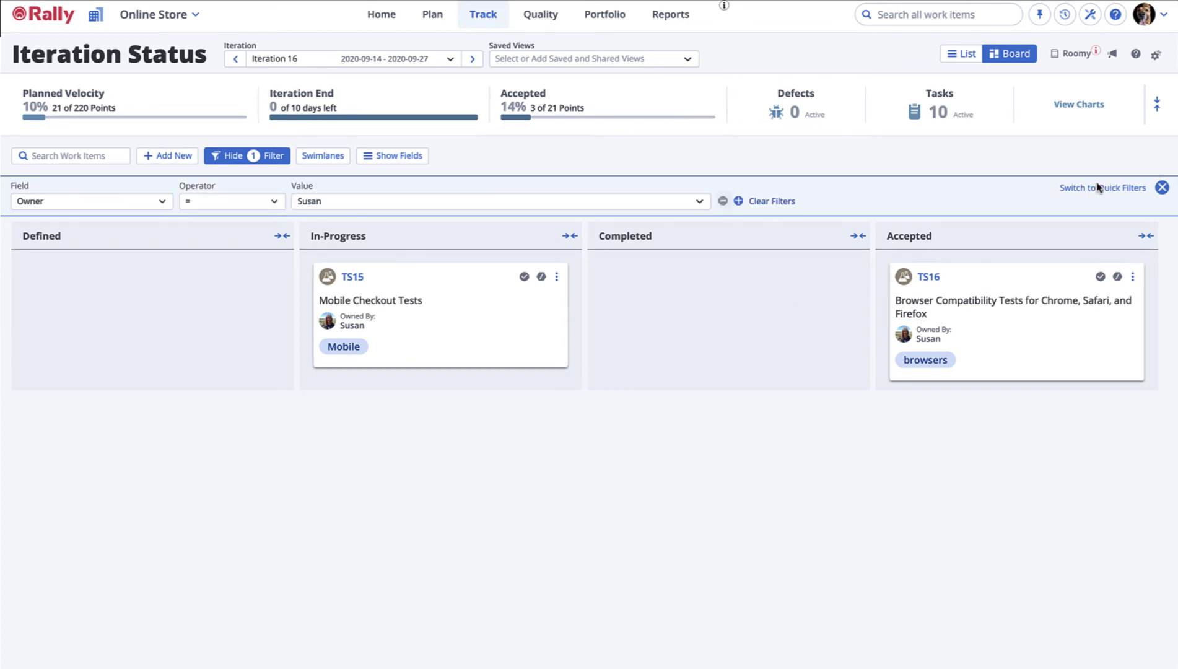
left_click(738, 201)
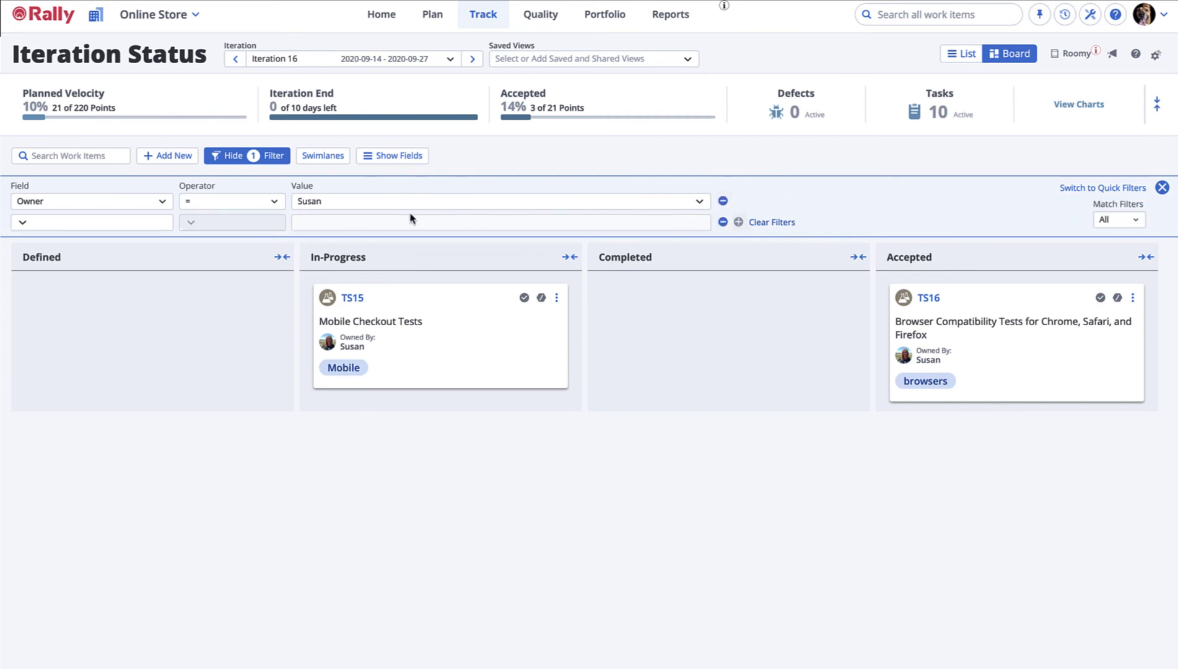
left_click(156, 224)
scroll(141, 385, "down", 10)
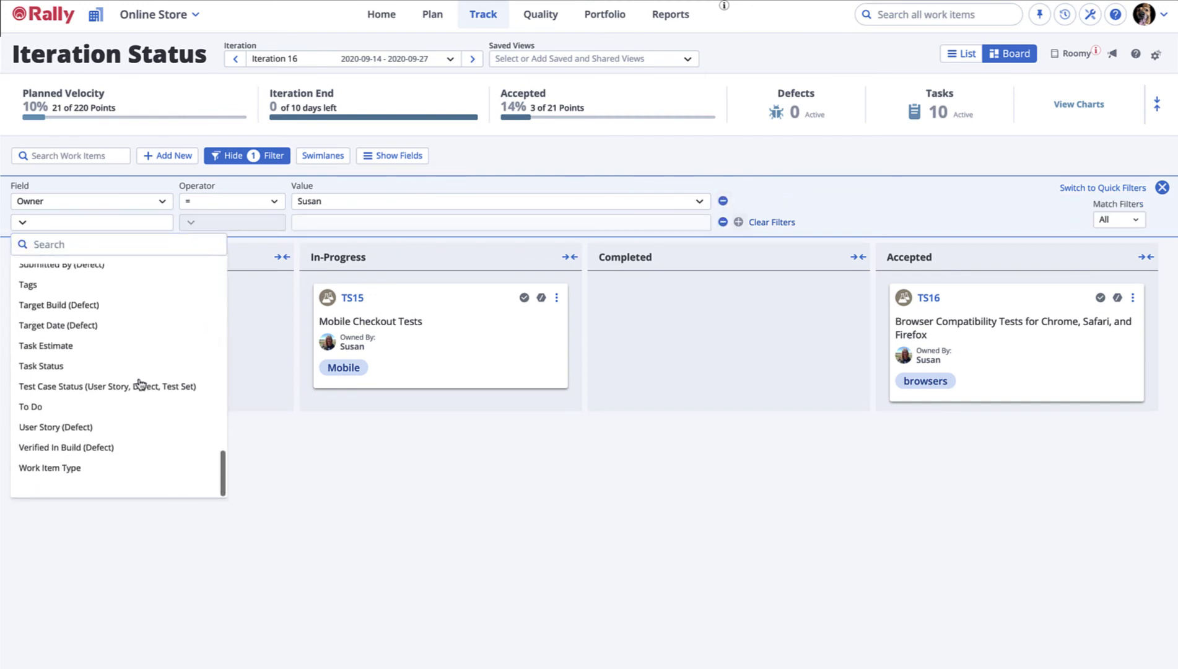
left_click(68, 304)
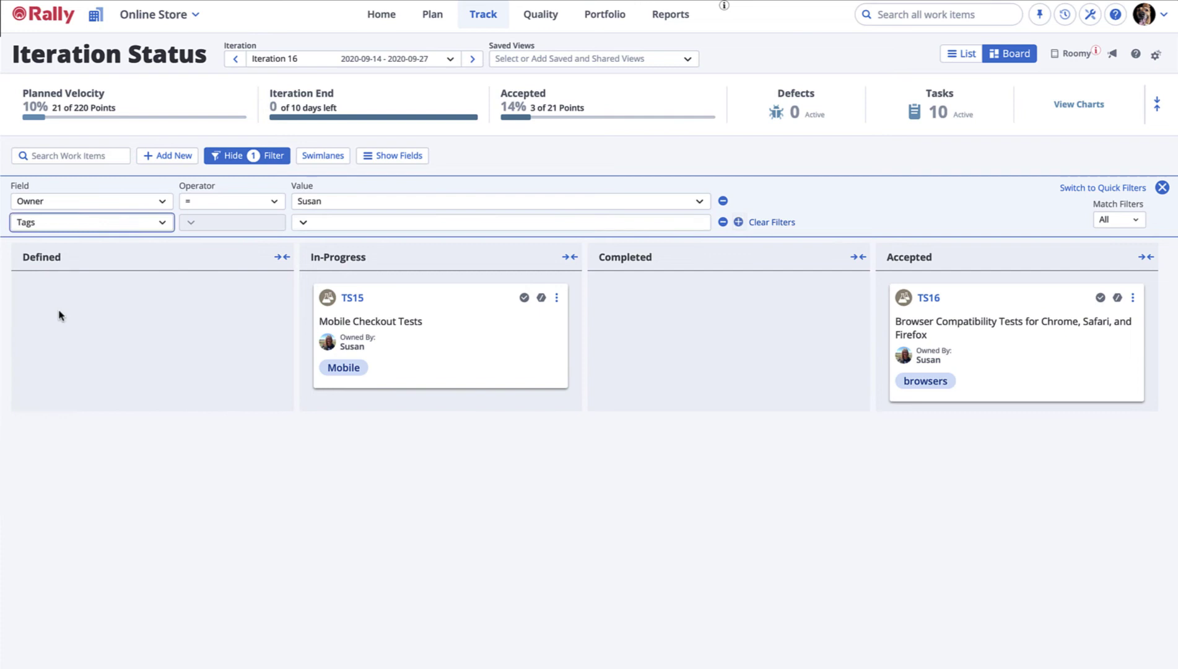
left_click(311, 227)
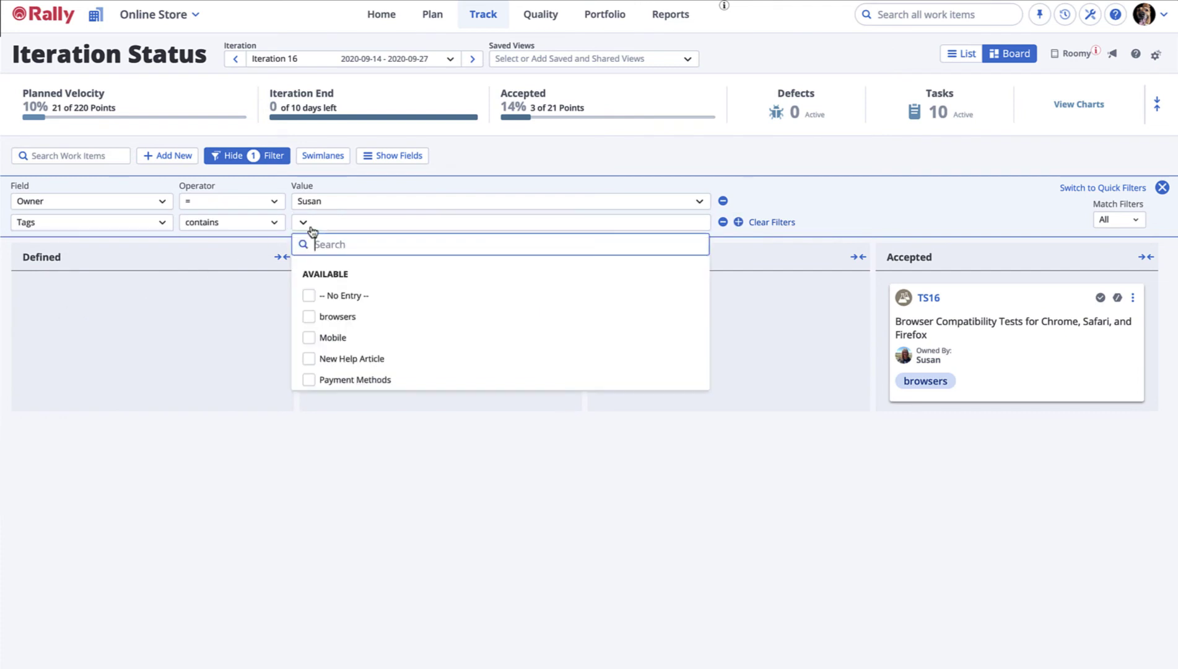
left_click(308, 338)
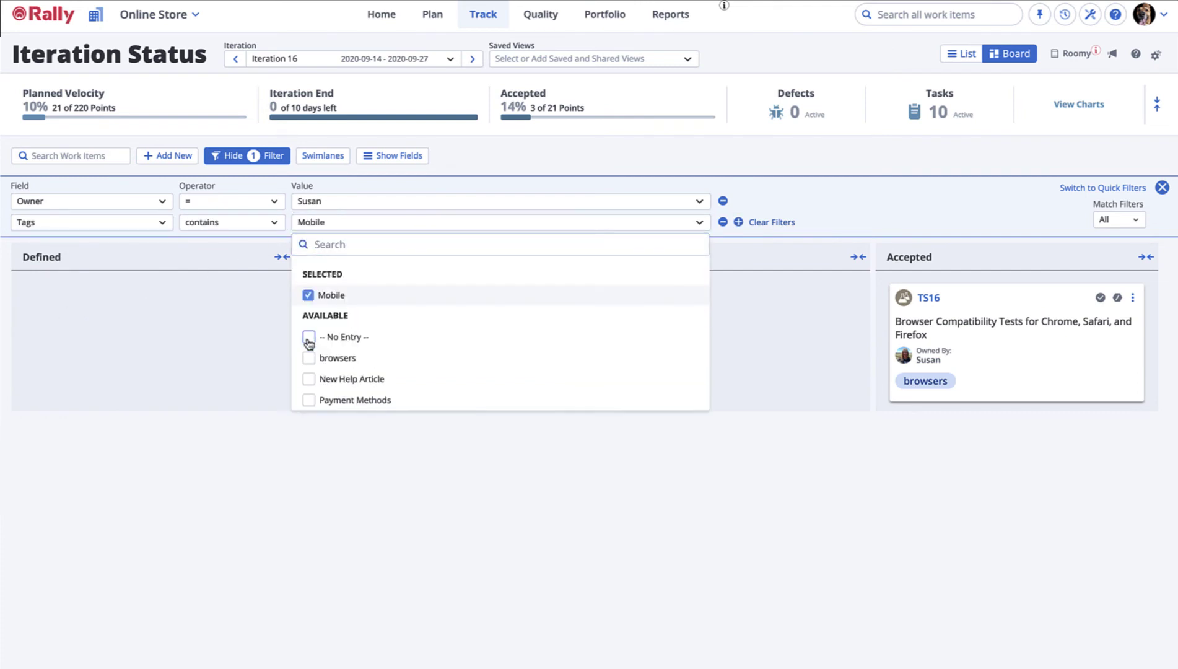
left_click(336, 480)
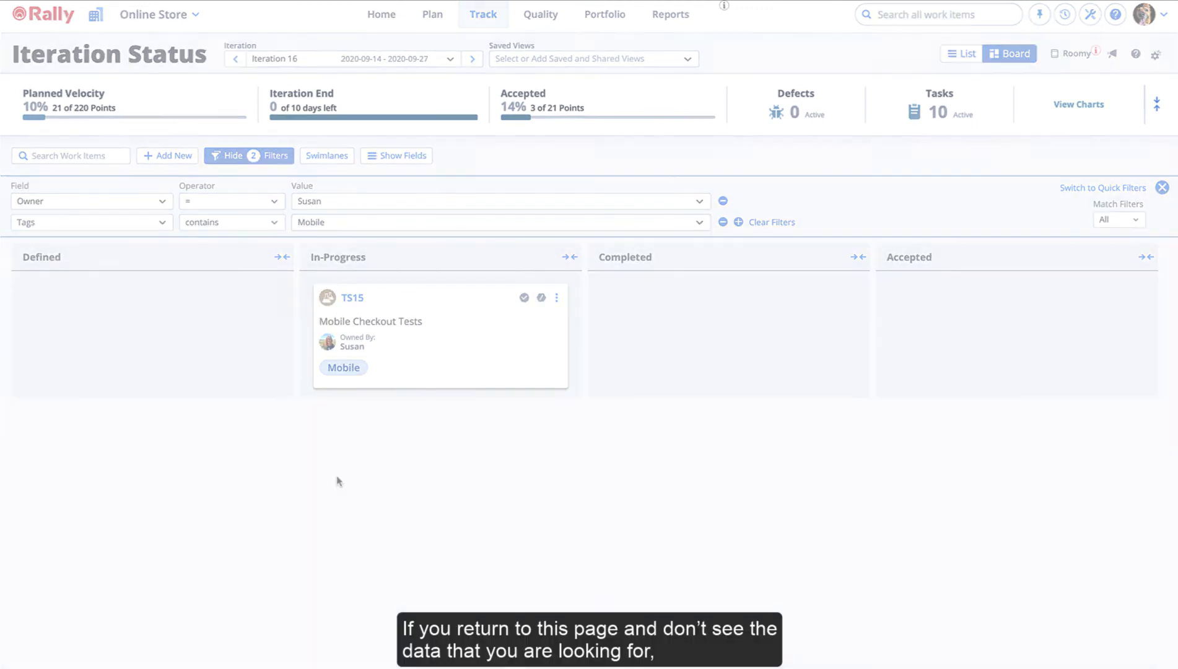
Return to the Iteration Status page through Track
left_click(390, 18)
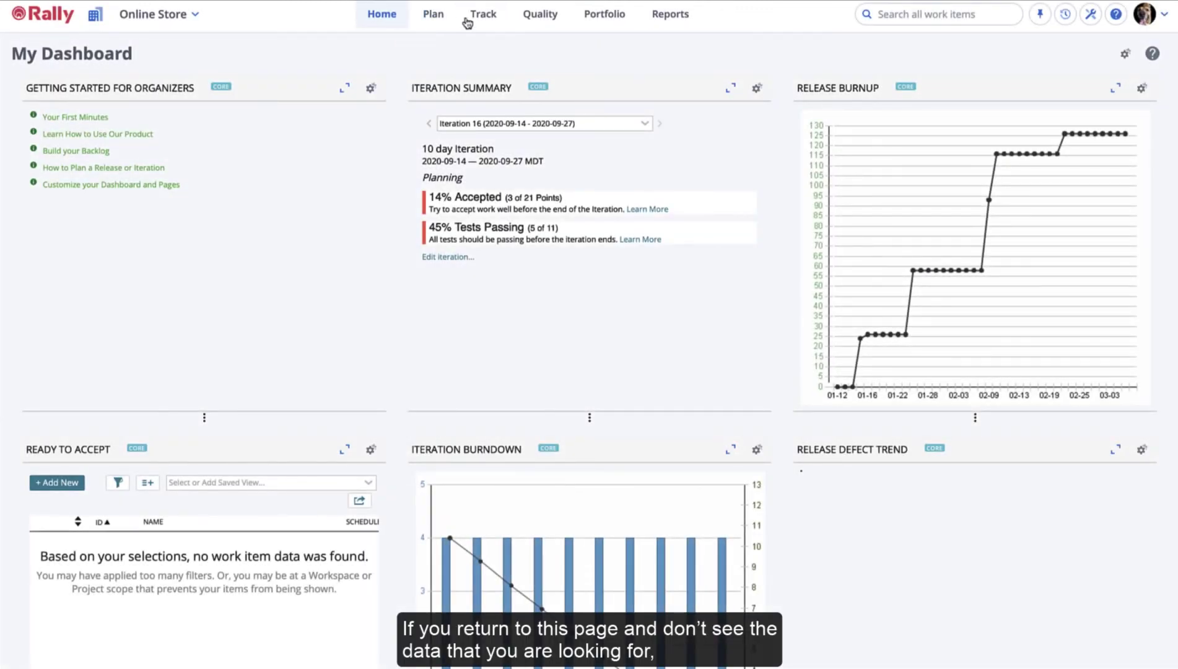
left_click(491, 15)
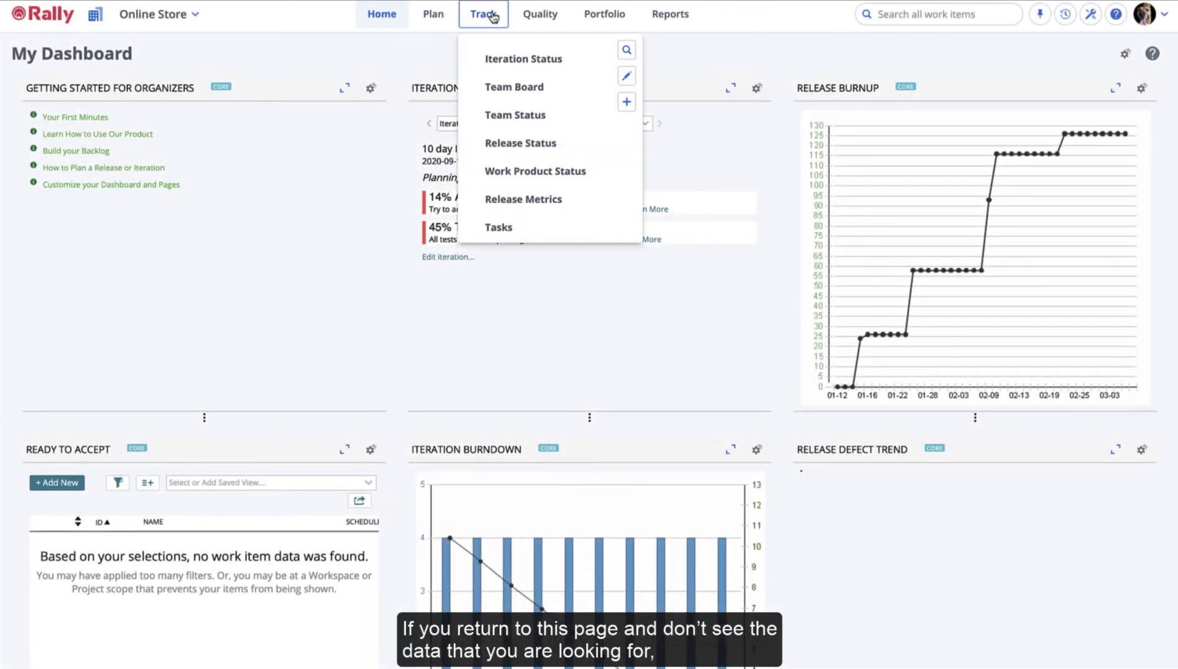
left_click(508, 59)
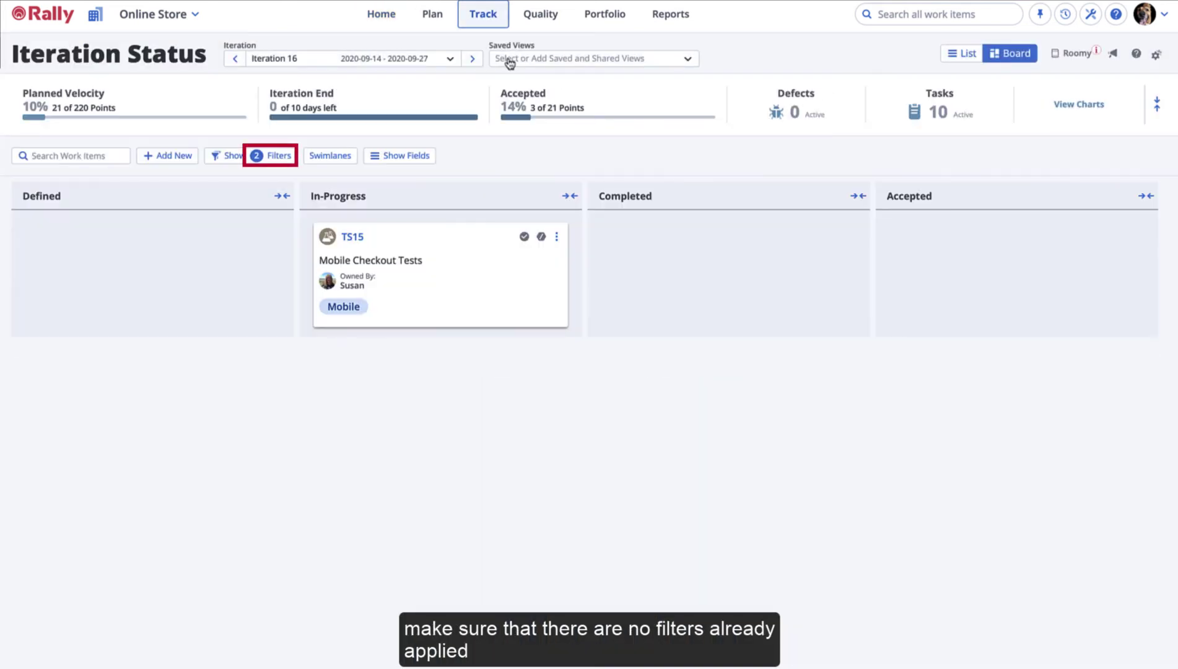
Clear the Owner and Tags filters and close the filter panel
left_click(270, 156)
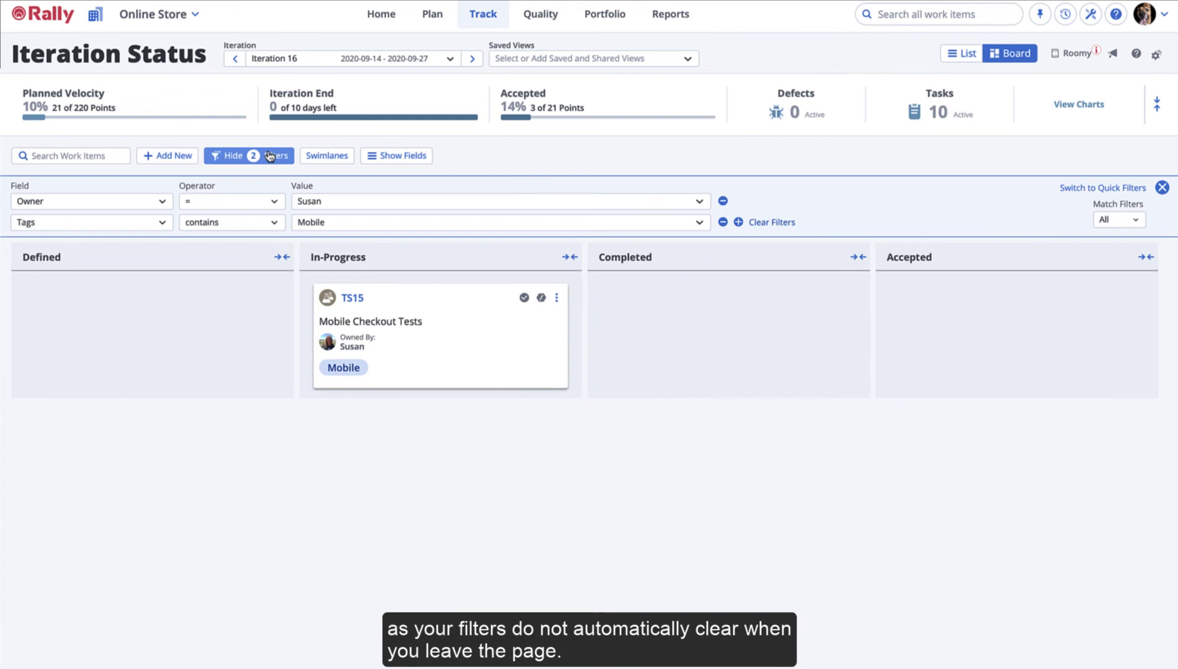
left_click(767, 222)
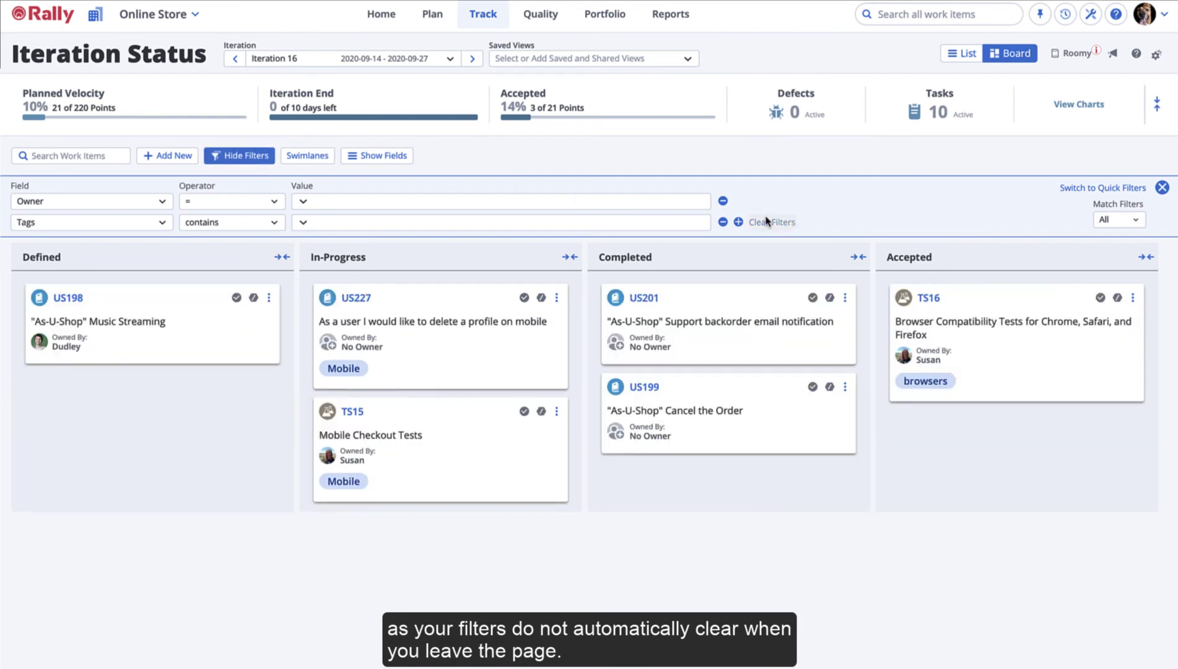
left_click(1160, 188)
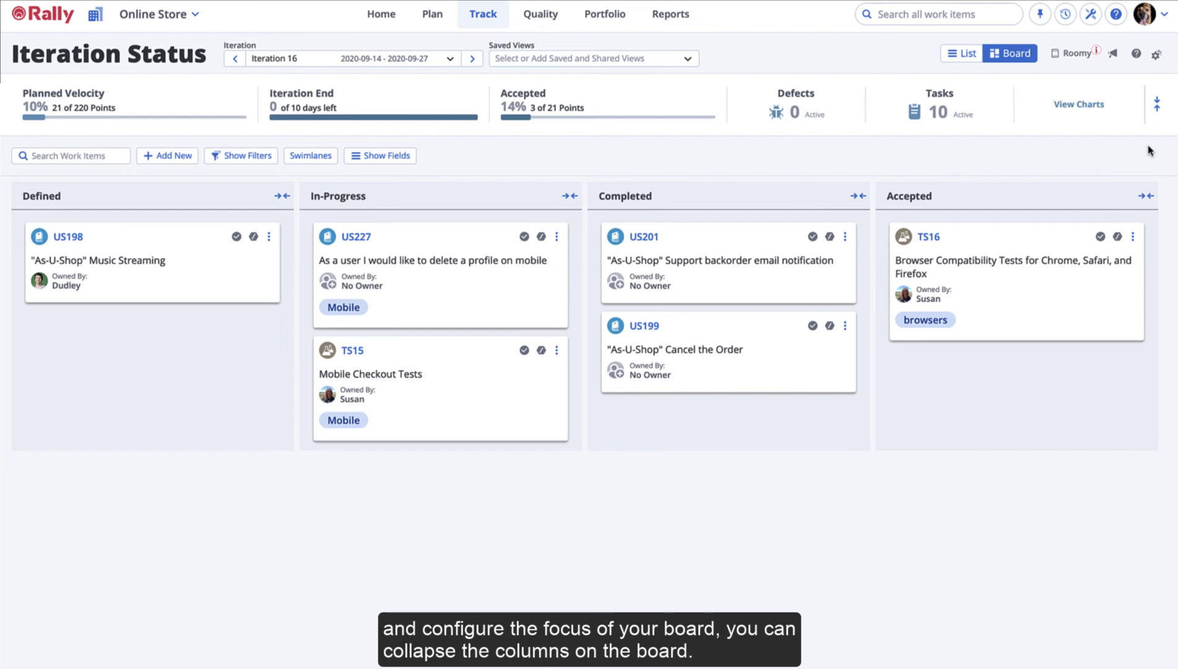
Collapse and re-expand Accepted and Defined, then collapse Completed and drag US227 toward it
left_click(1145, 197)
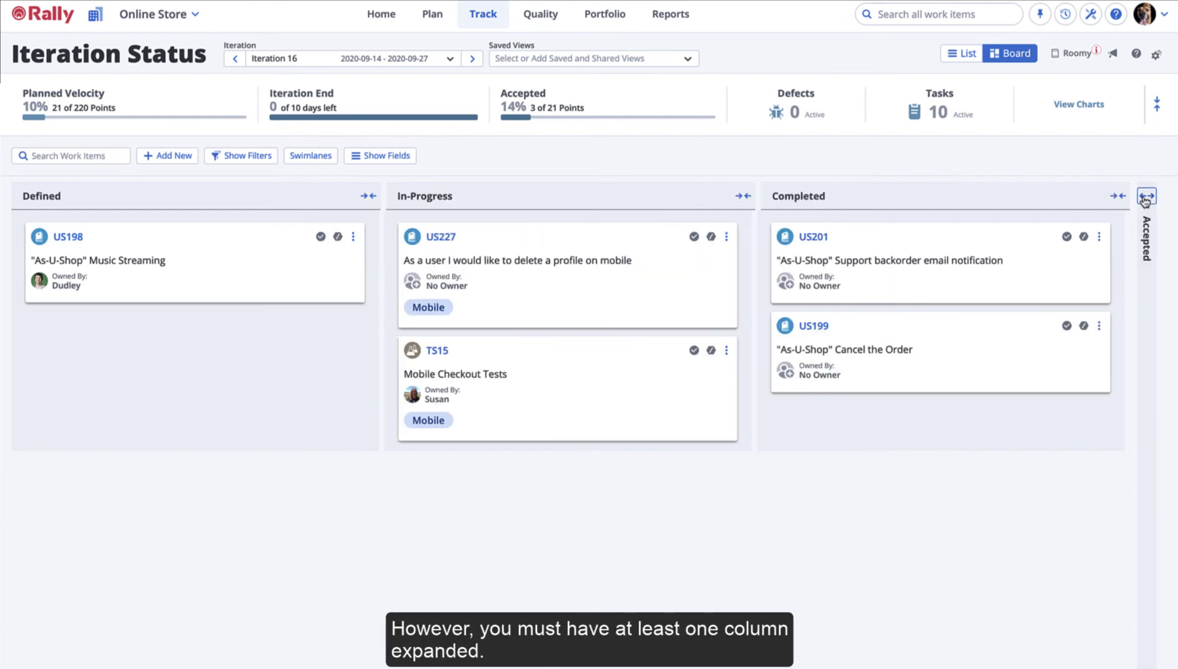
left_click(1145, 196)
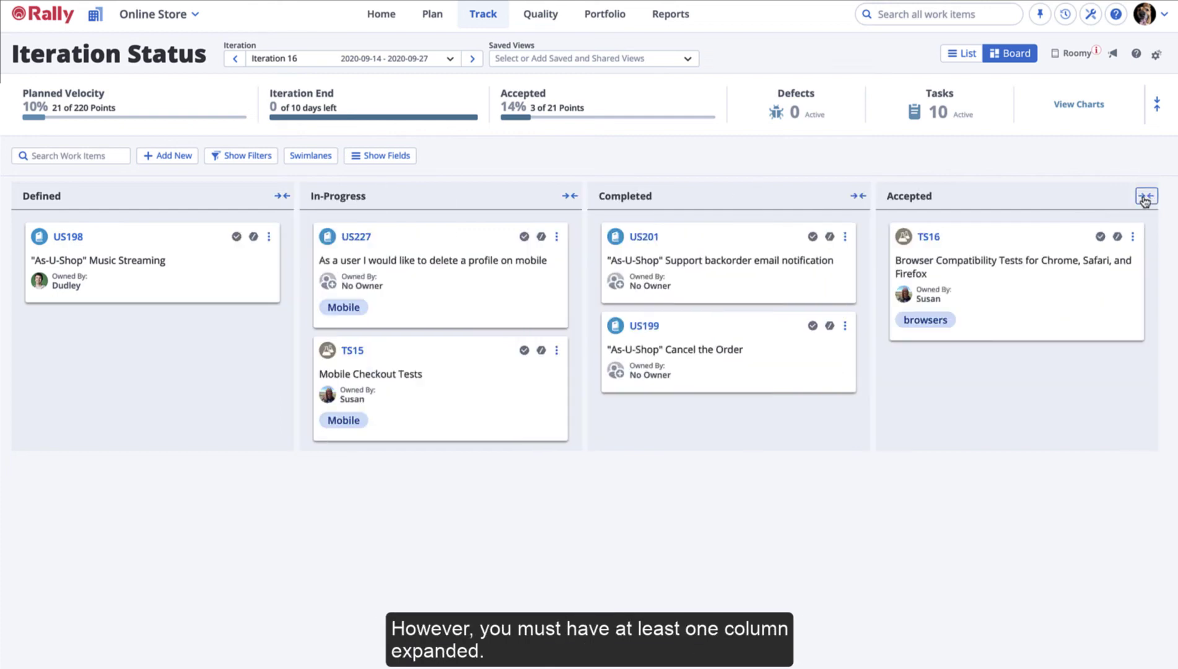
left_click(285, 196)
left_click(23, 200)
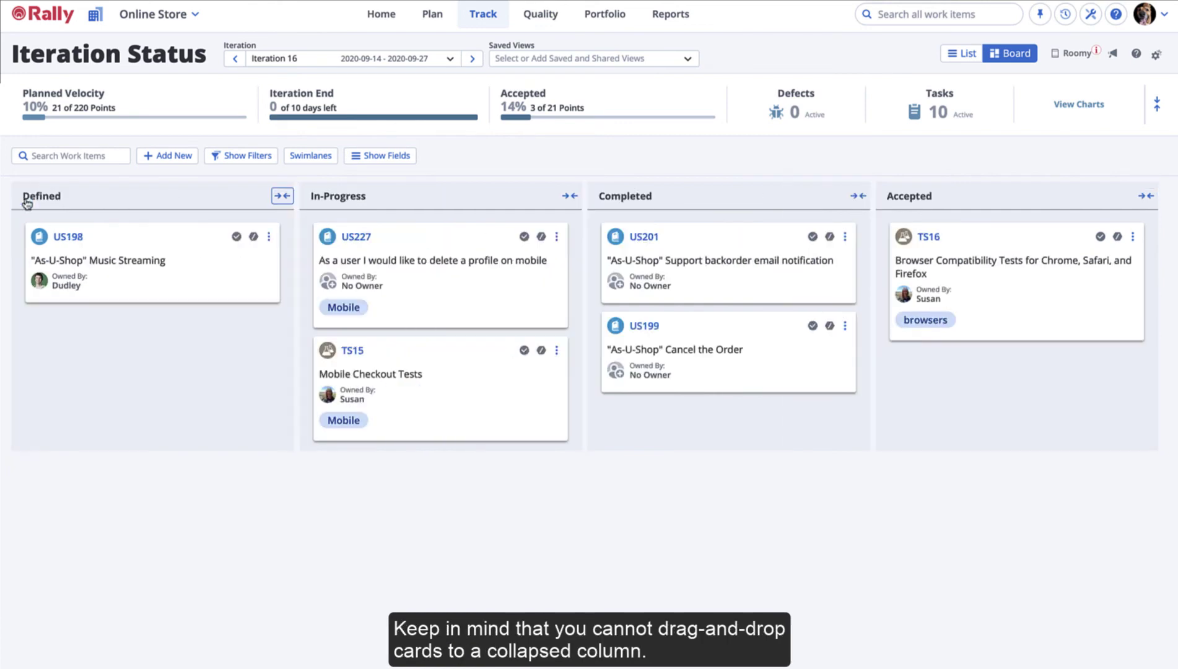
left_click(854, 196)
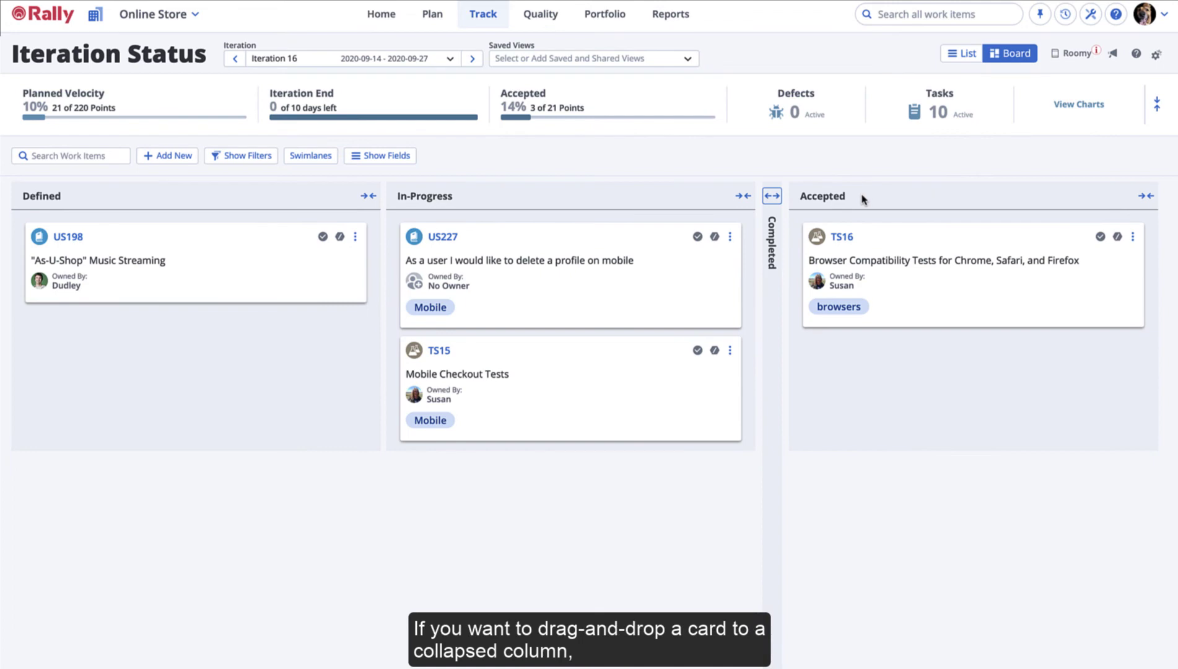
left_click_drag(485, 232, 771, 218)
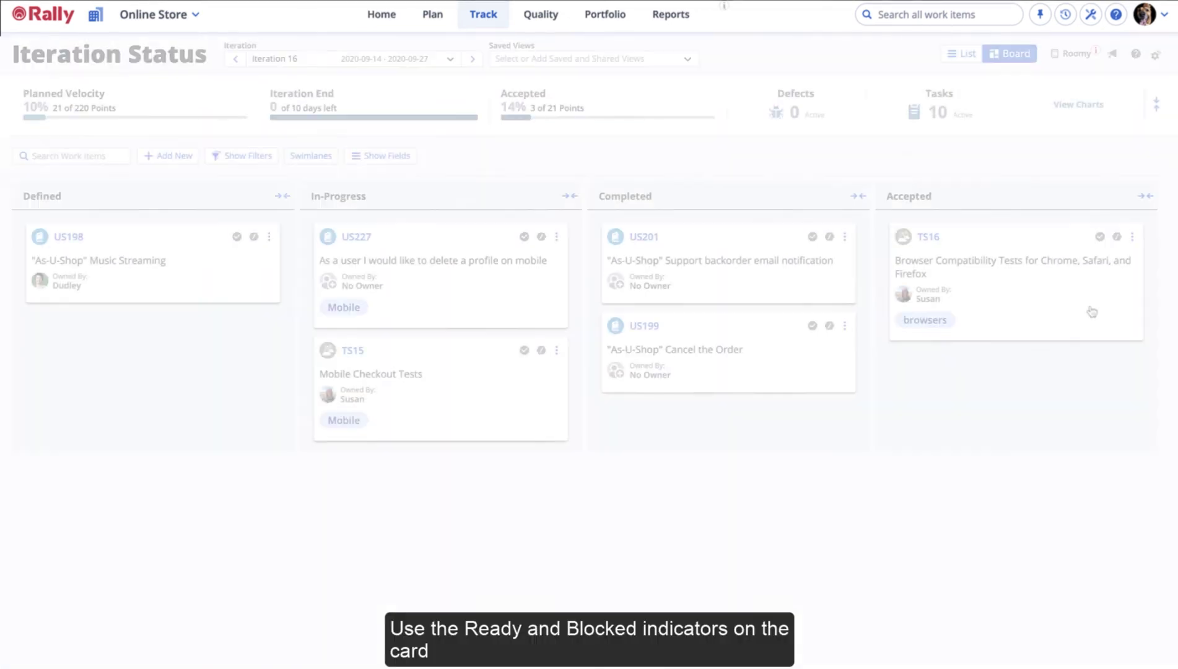
Block US227 with the reason 'Need access to a test profile.' and mark TS15 Ready
left_click(540, 237)
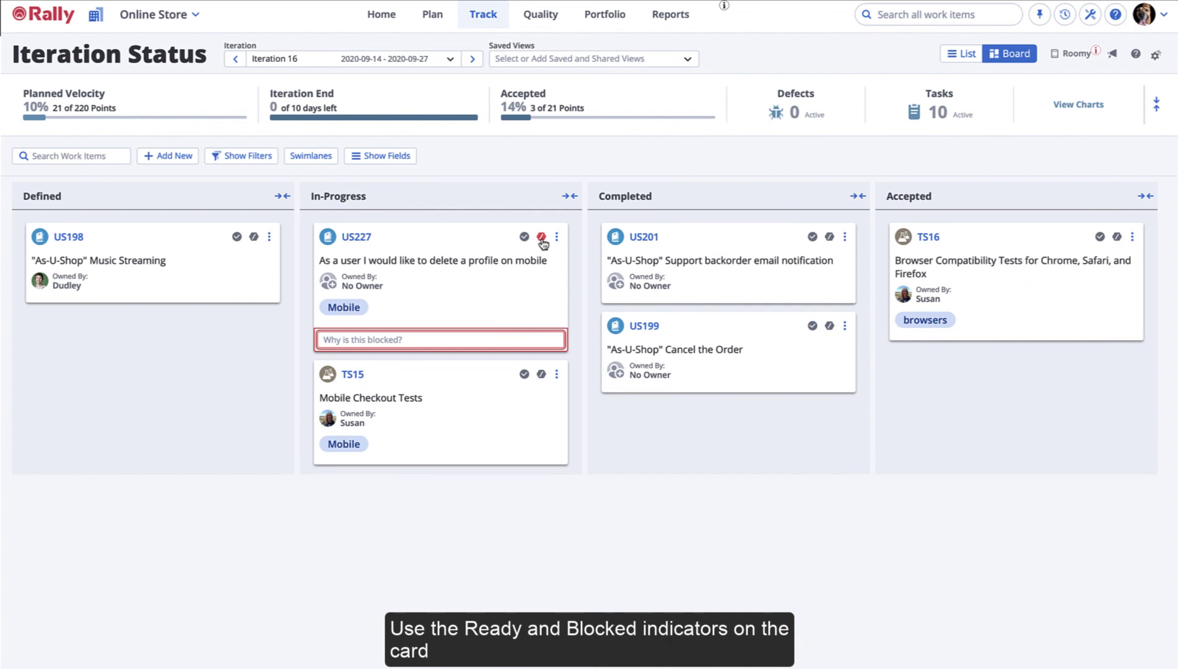
type("Need access to a test profile.")
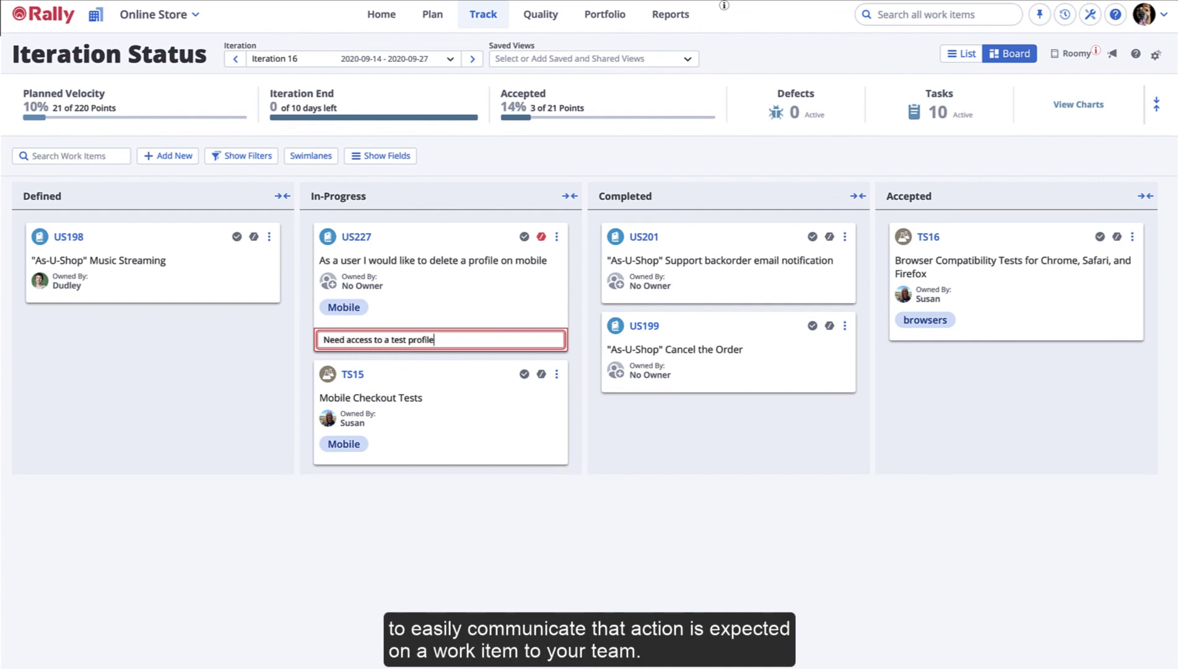
left_click(561, 517)
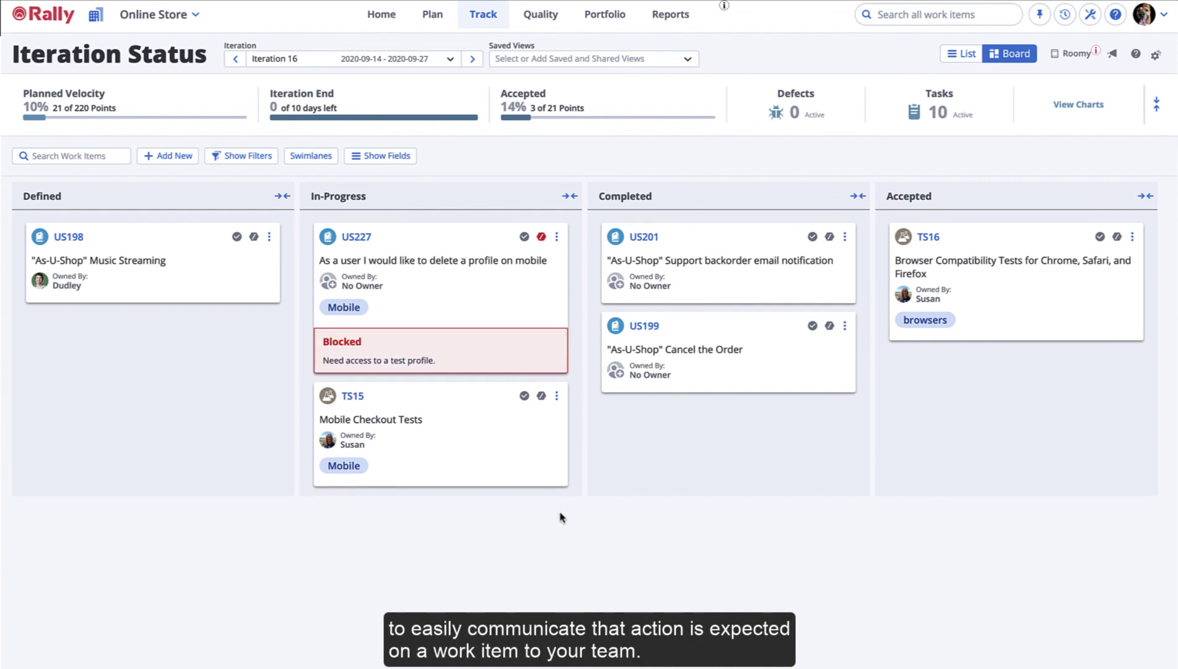
left_click(524, 396)
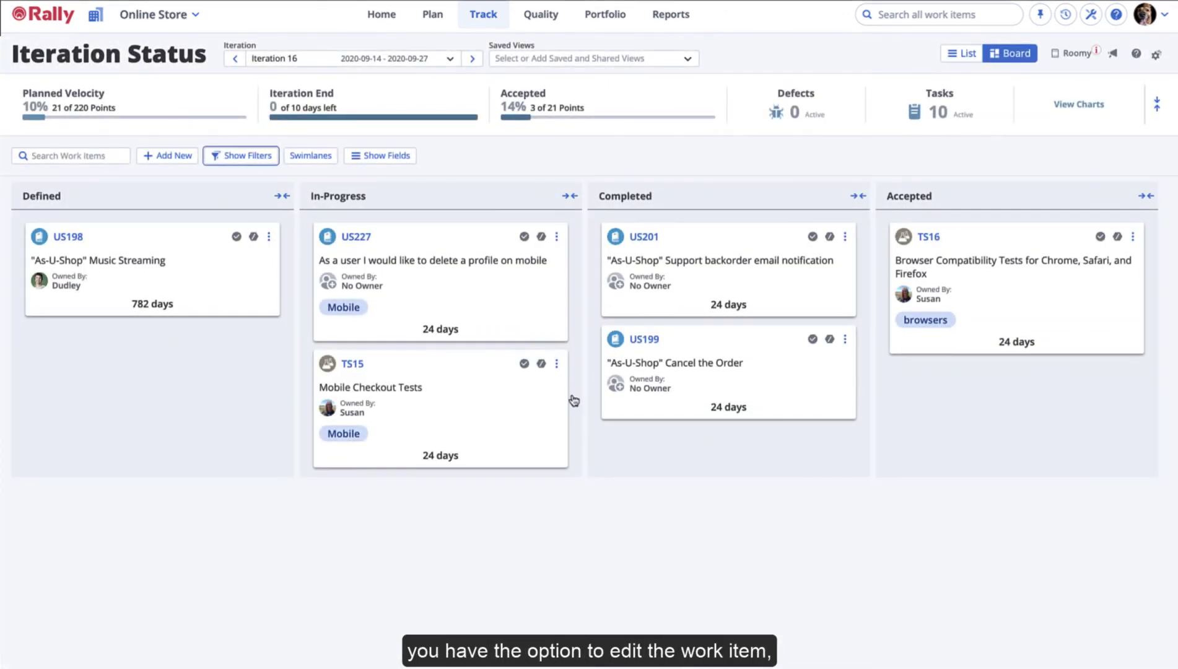
Open TS15 Mobile Checkout Tests in the editor and return to the board
left_click(557, 365)
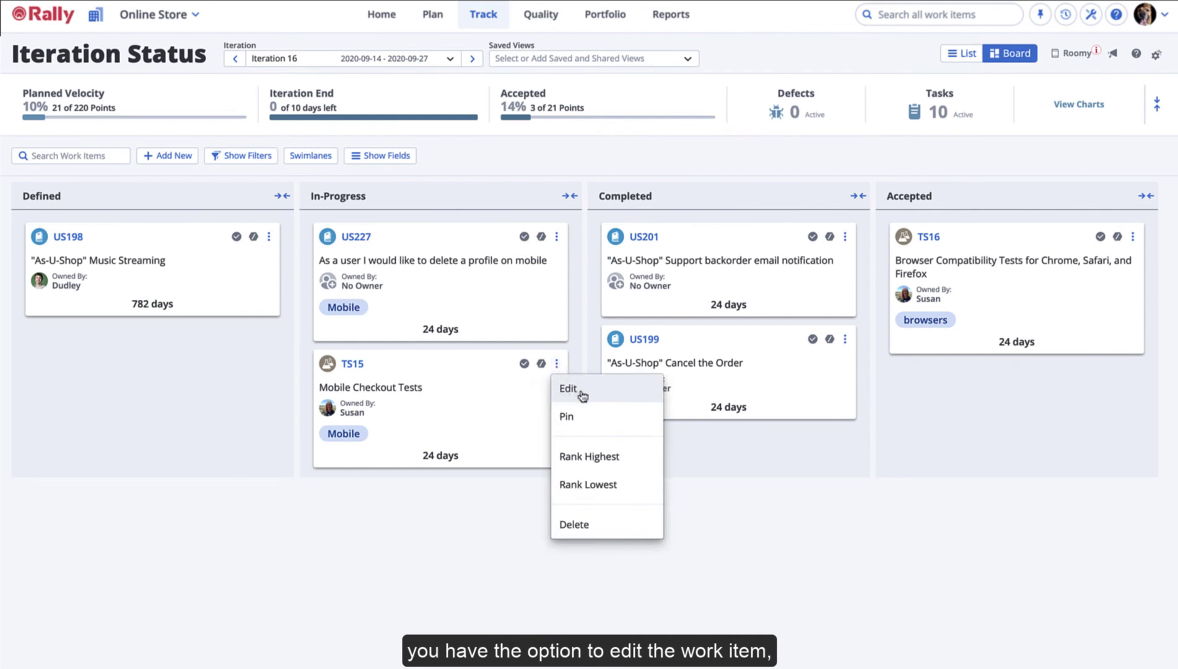
left_click(581, 391)
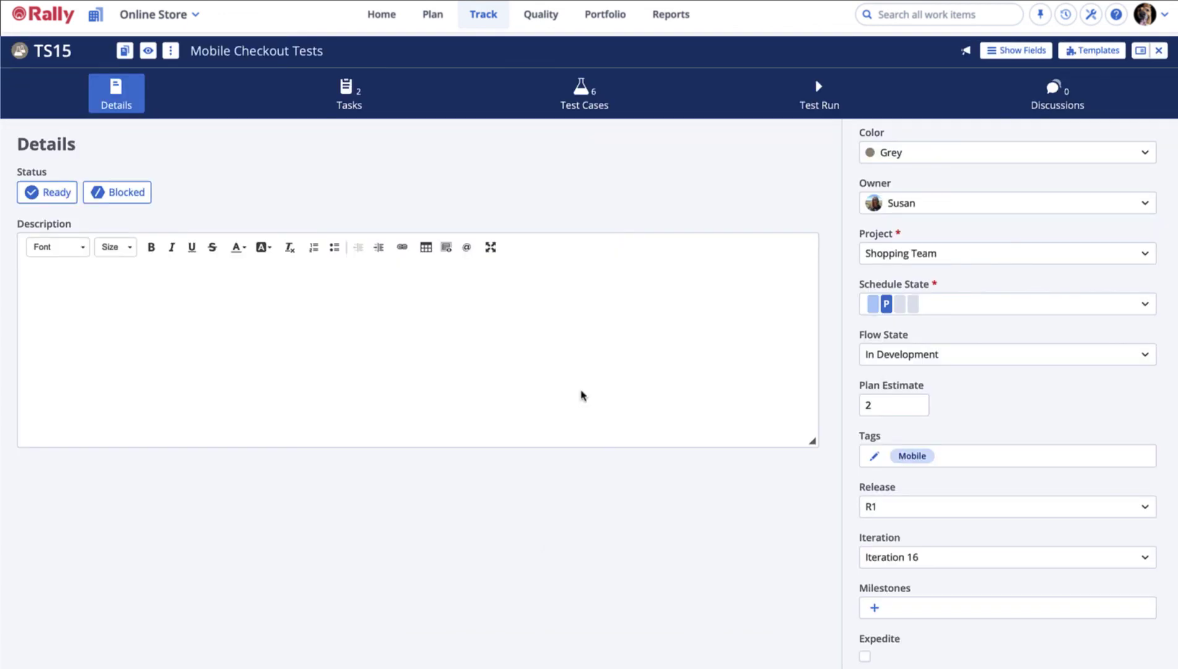
left_click(556, 364)
left_click(570, 420)
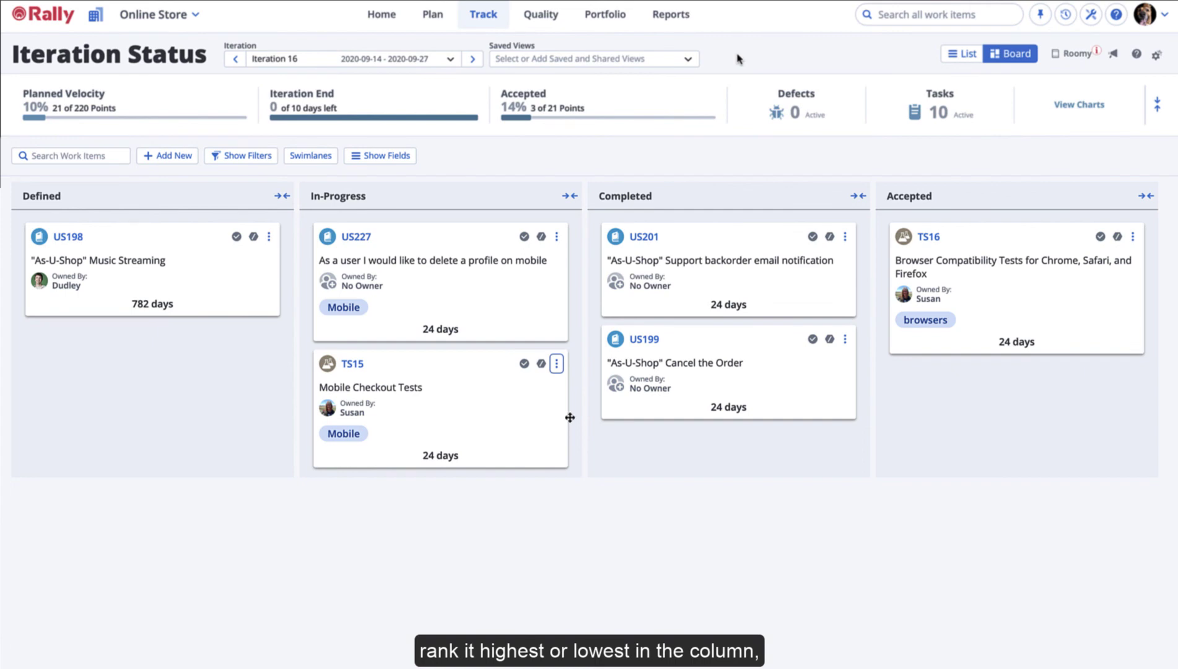
Rank TS15 highest, then lowest, so it sits below US227 in In-Progress
left_click(556, 363)
left_click(582, 458)
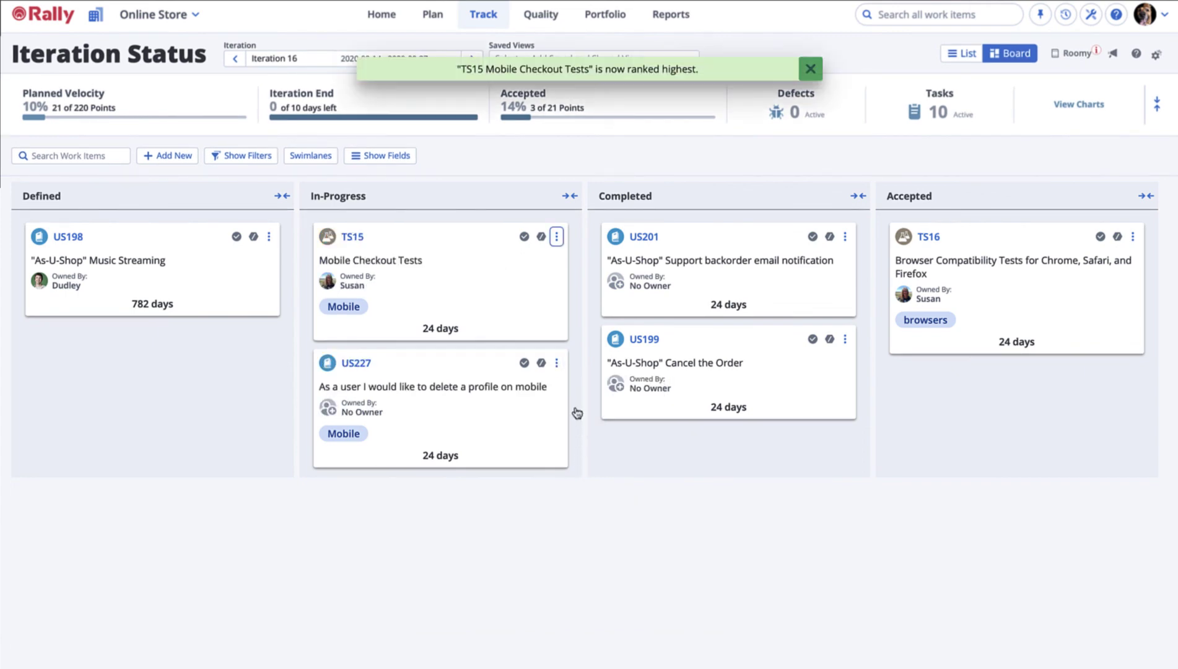
left_click(556, 236)
left_click(586, 357)
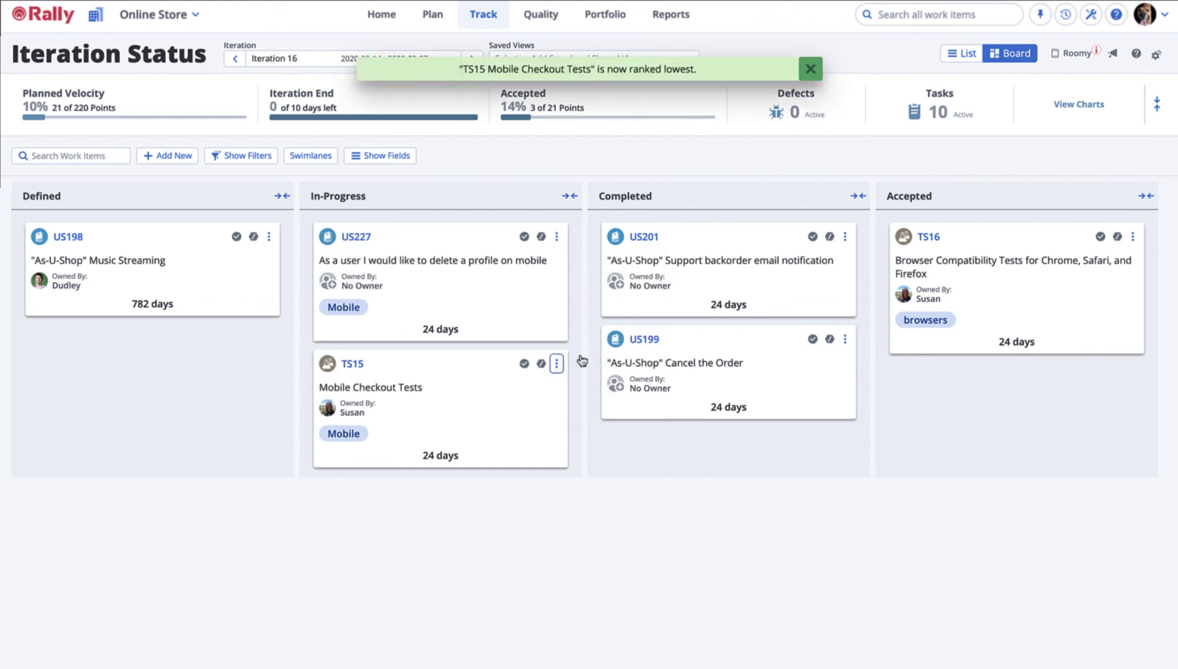
left_click(556, 364)
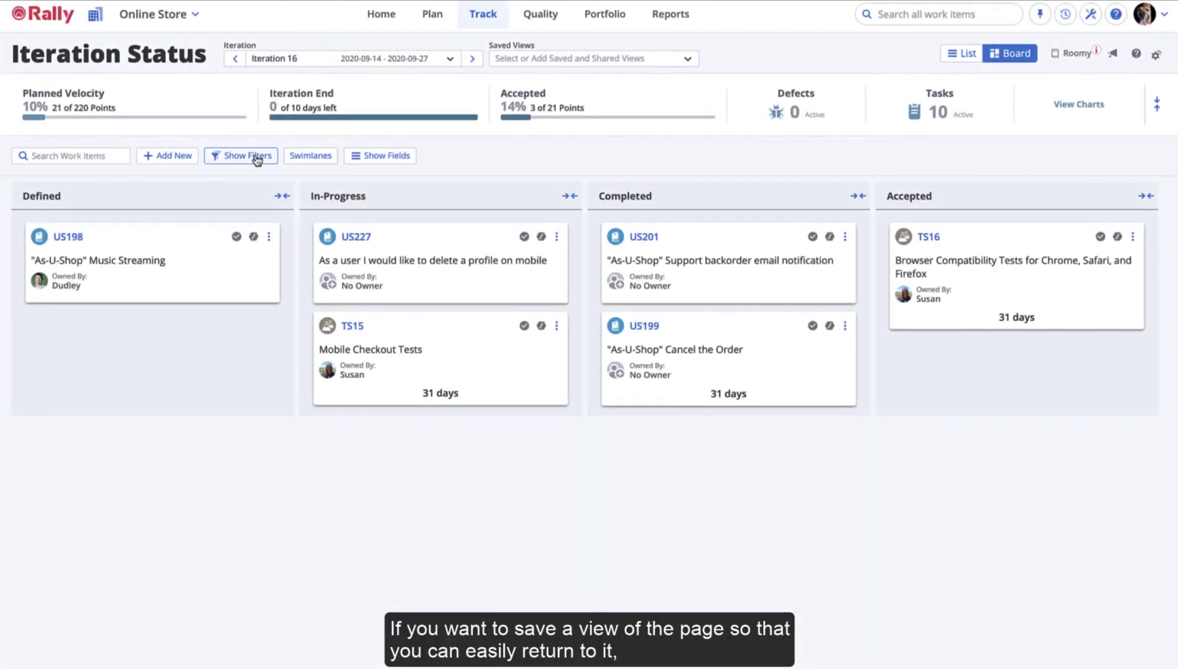
Add an Owner filter to the board's filter bar
left_click(257, 159)
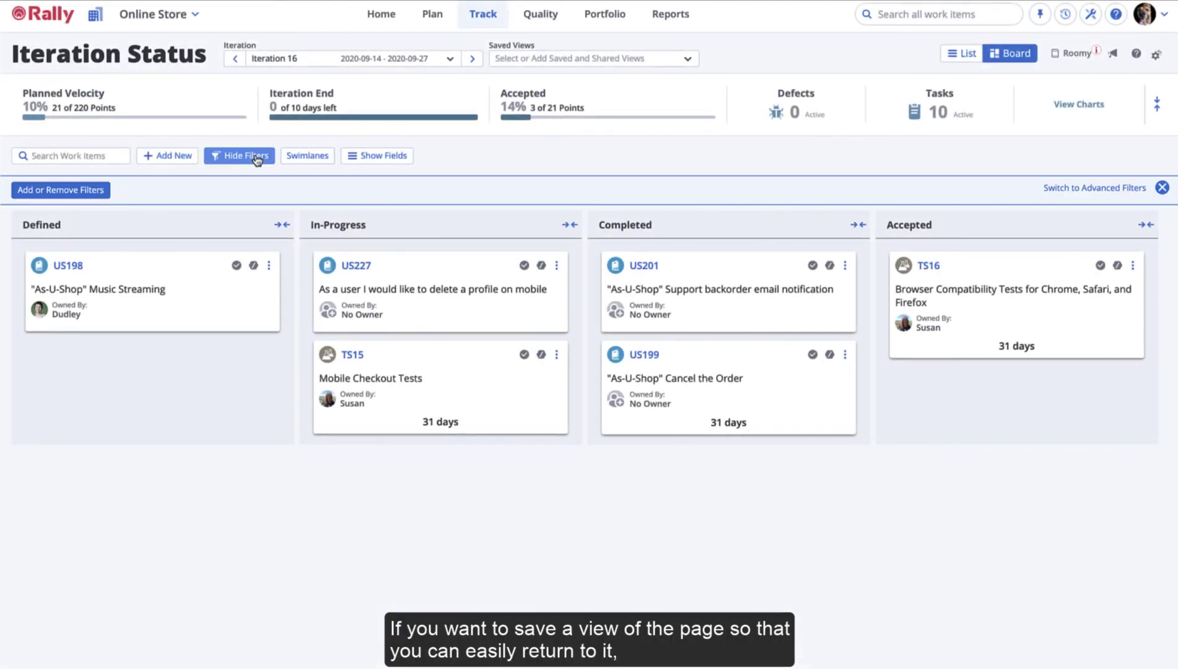
left_click(99, 191)
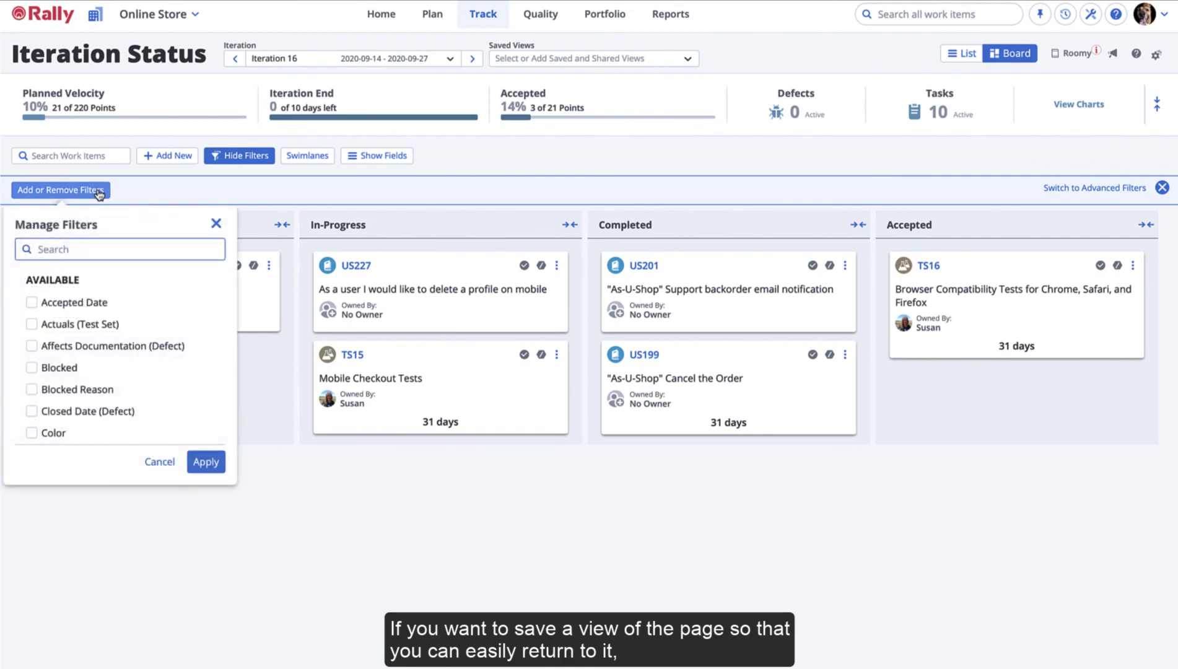
type("Owner")
left_click(56, 301)
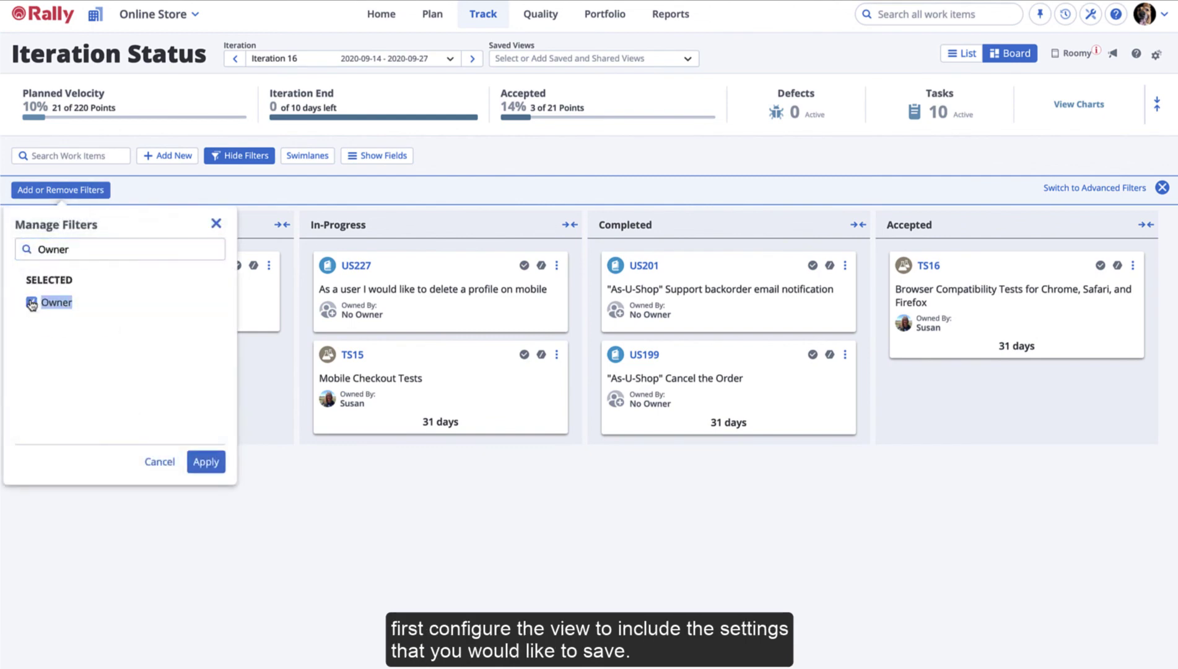
left_click(205, 461)
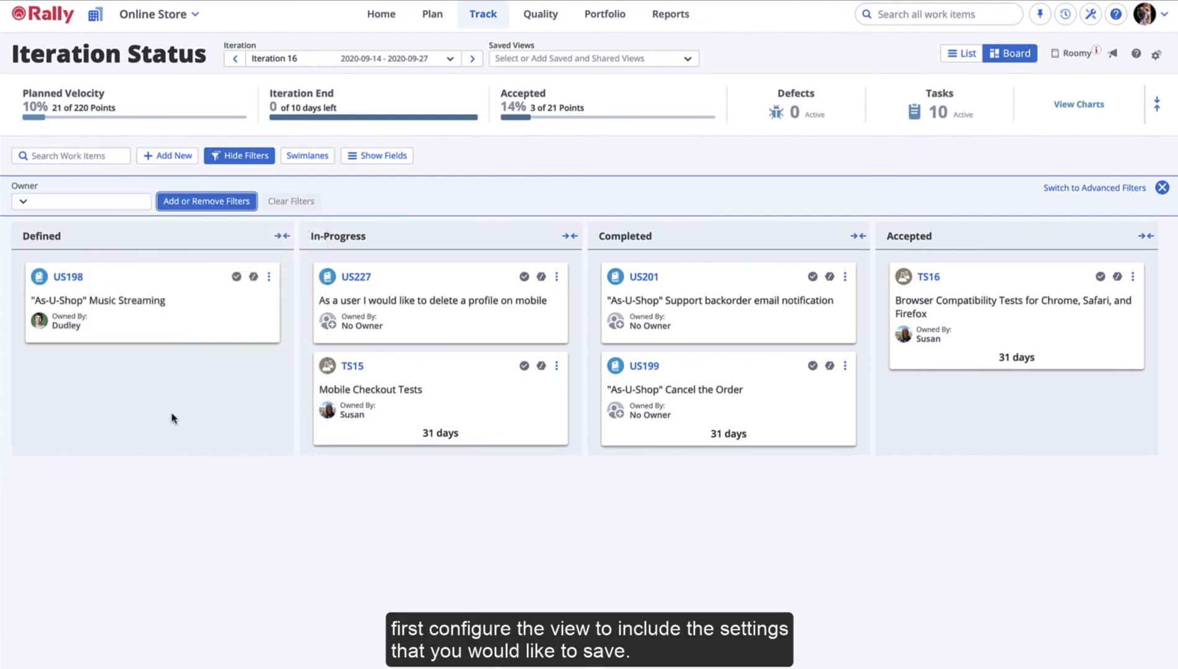
Filter the board to the chosen owner, leaving only TS15 and TS16
left_click(22, 201)
type("Susan")
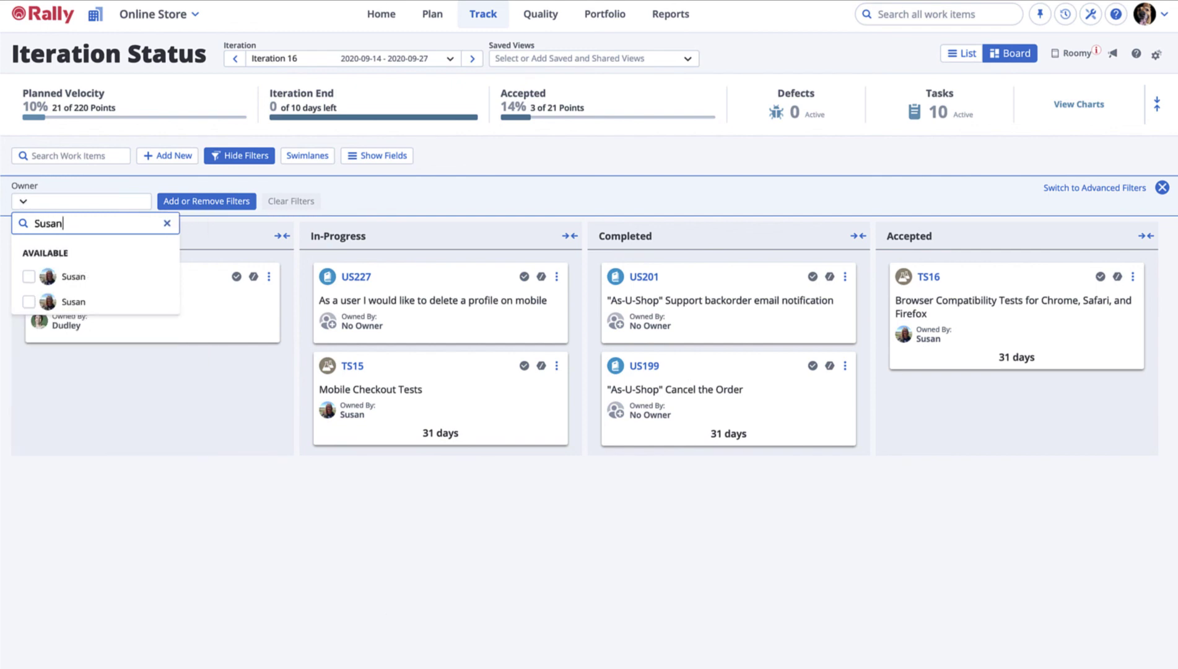
left_click(29, 277)
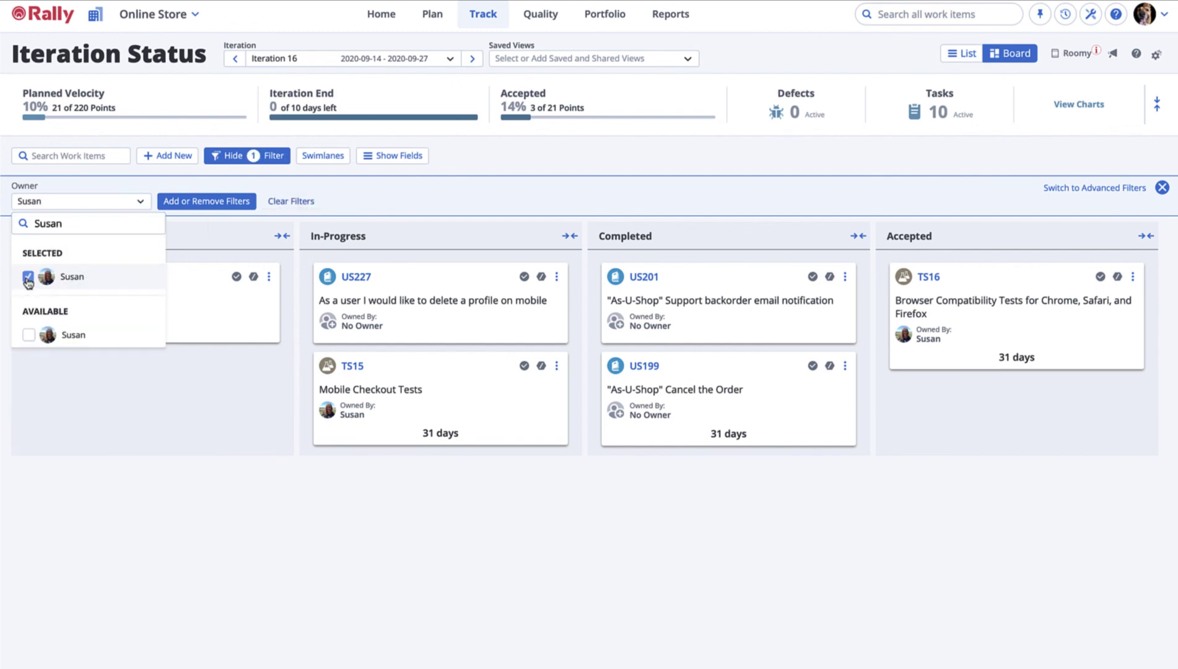
left_click(368, 196)
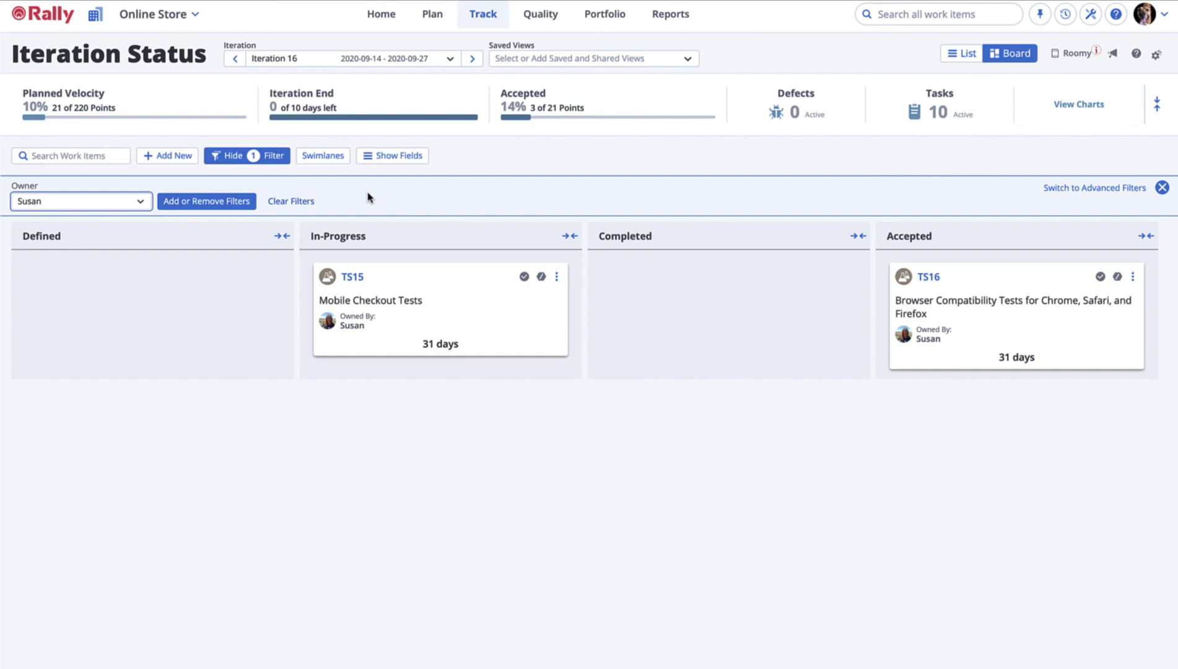
Save the filtered board as a new Not Shared view named for the owner's user stories
left_click(686, 59)
left_click(567, 156)
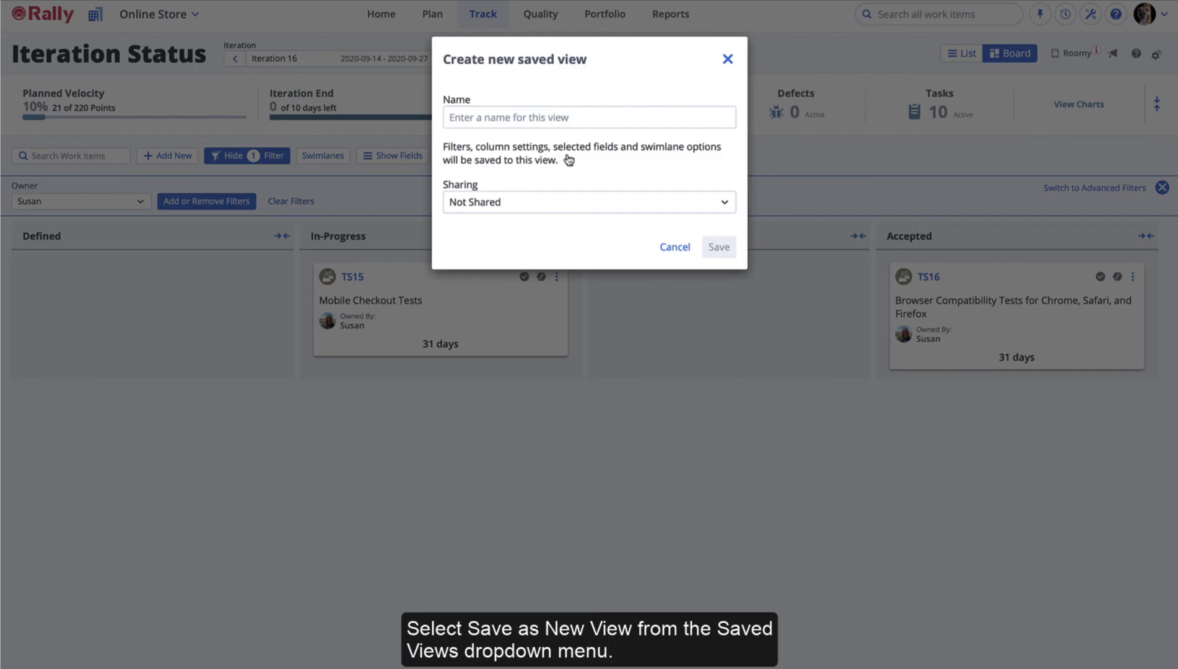
left_click(552, 117)
type("Susan's User Stories")
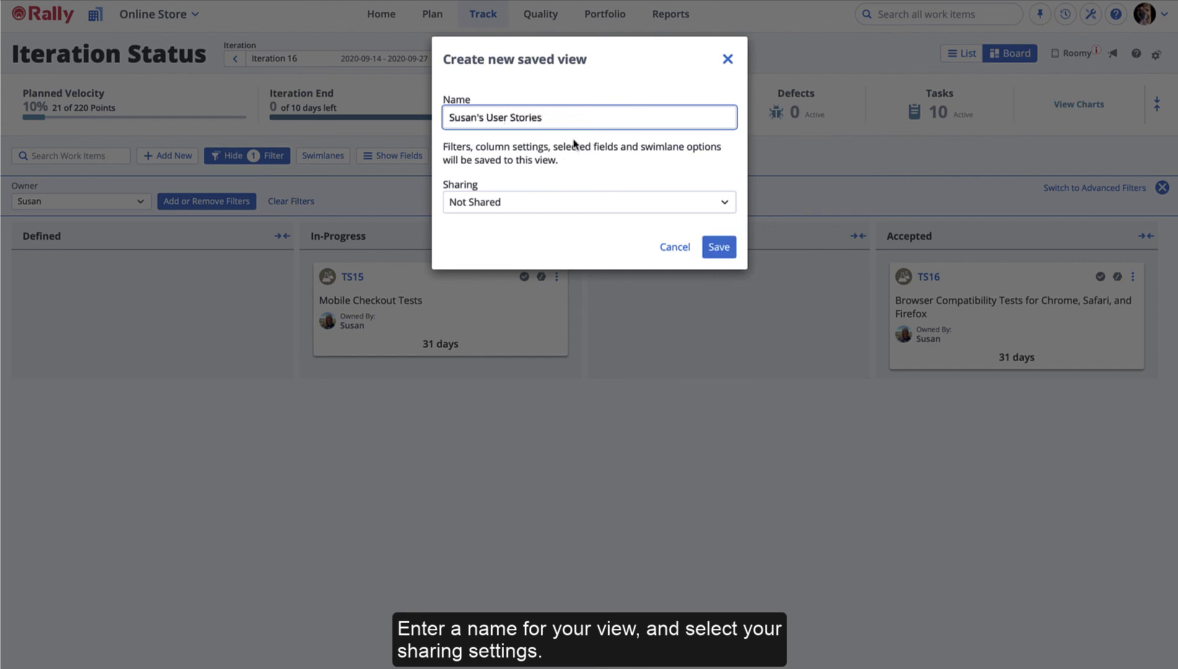
left_click(589, 158)
left_click(723, 208)
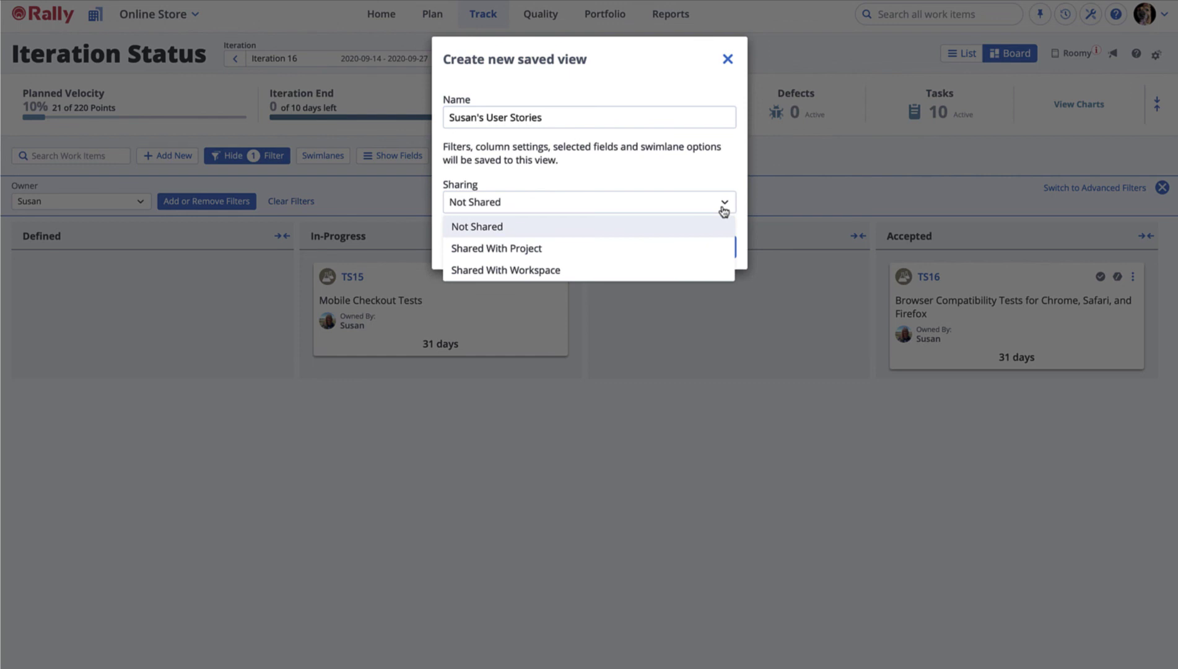
left_click(723, 203)
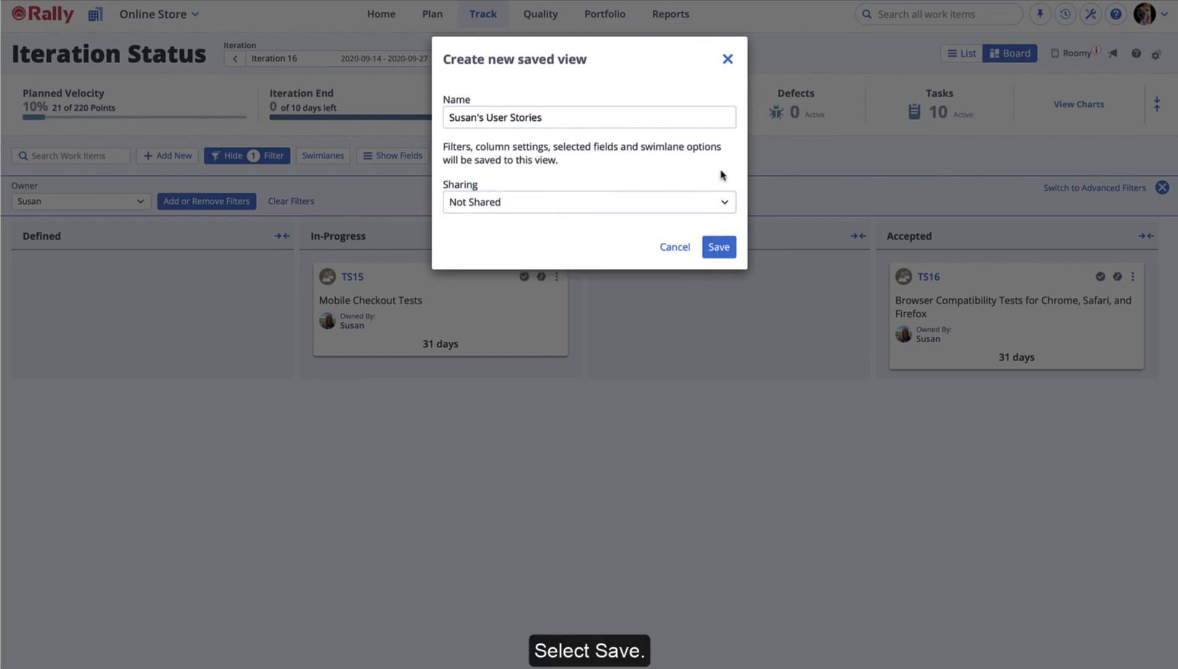
left_click(720, 248)
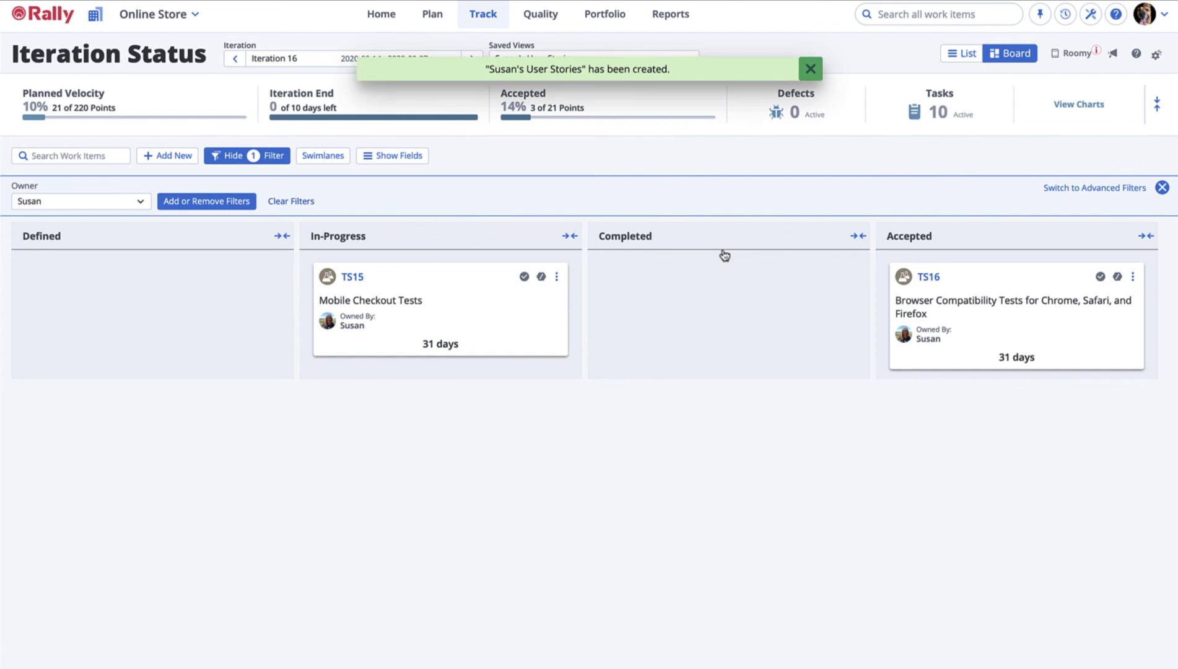